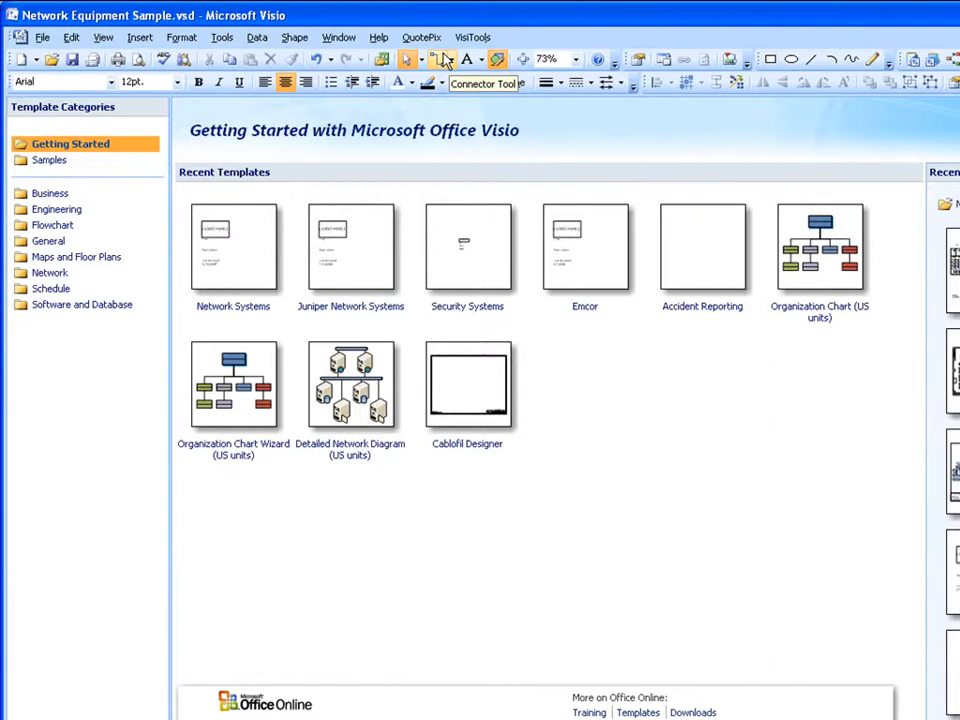
Create a new QuotePix document from the Network Systems template
left_click(421, 37)
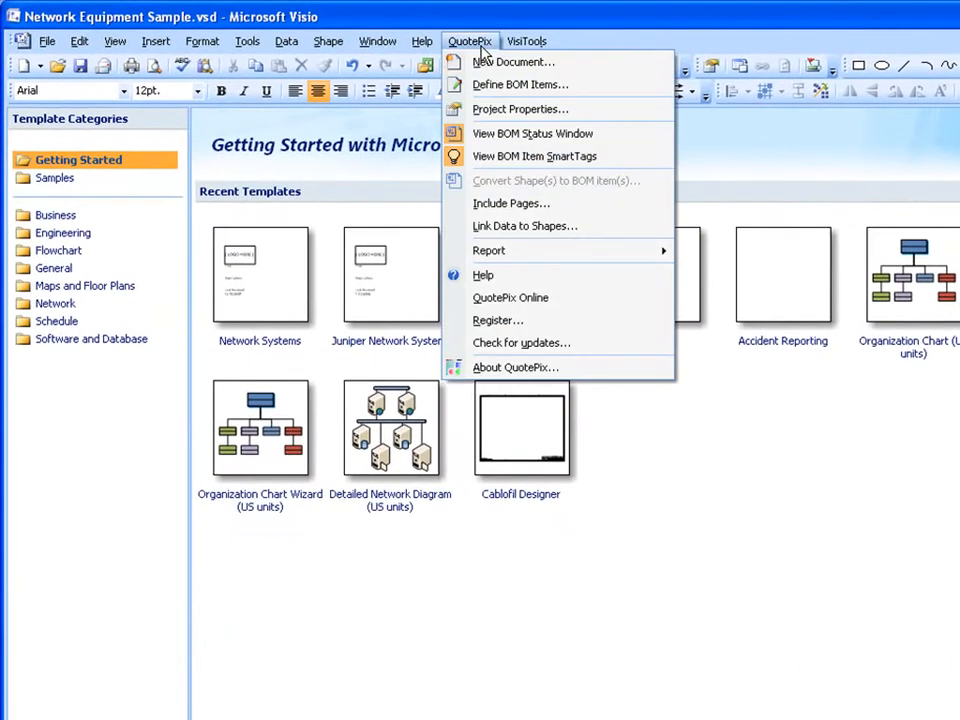
left_click(488, 64)
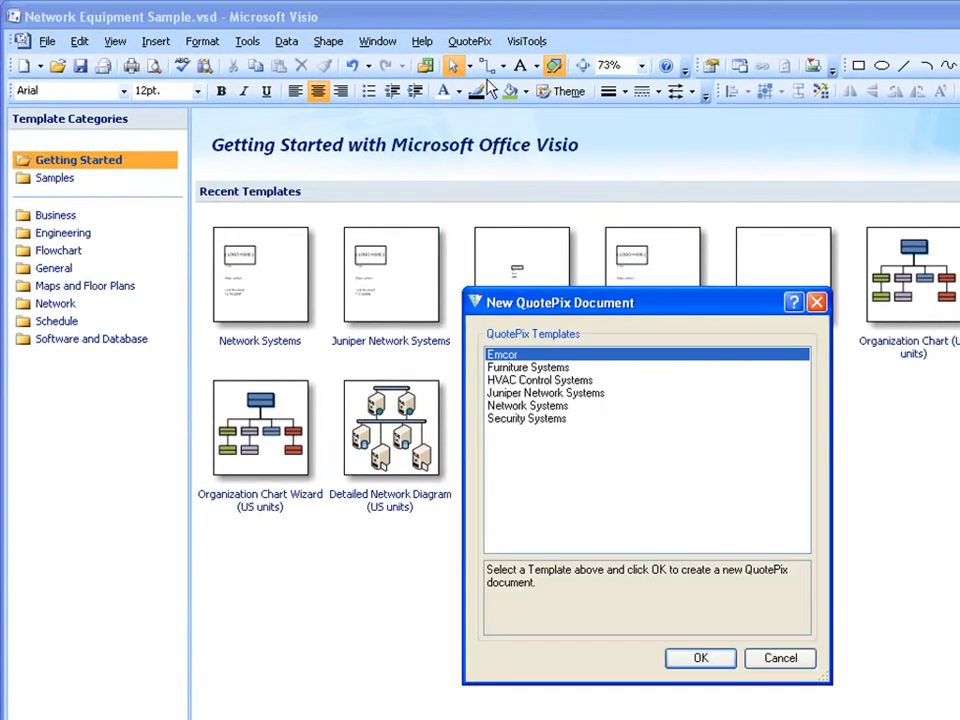
left_click(555, 406)
left_click(700, 660)
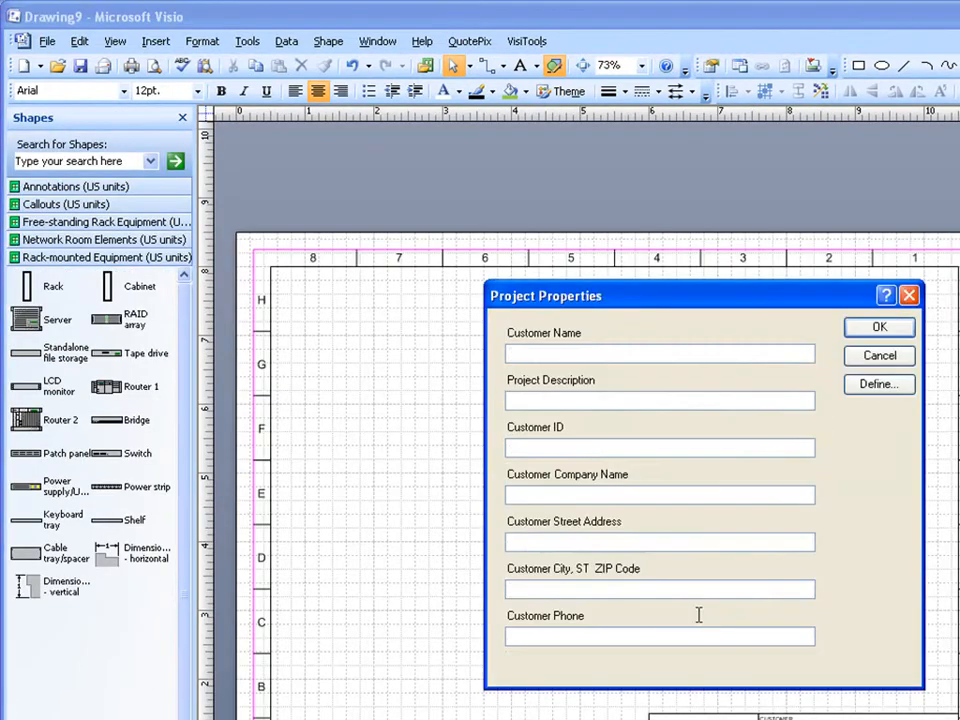
Fill in the project properties with customer ABC Corporation, description IT Equipment, customer ID, address and phone, and review the property definitions
left_click(543, 356)
type("ABC Corporation")
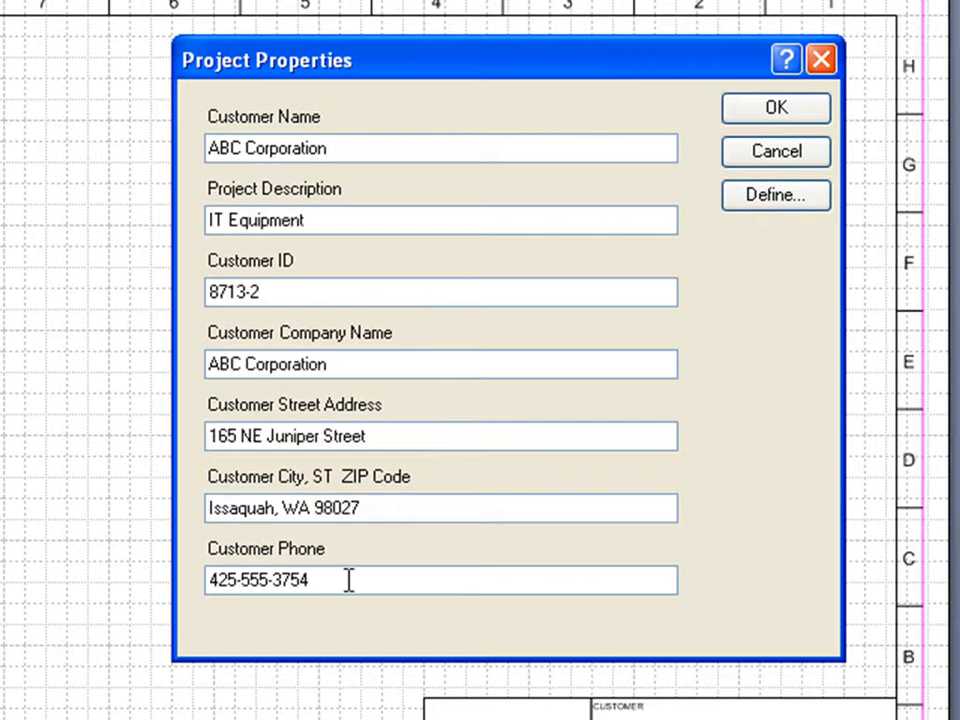
left_click(806, 201)
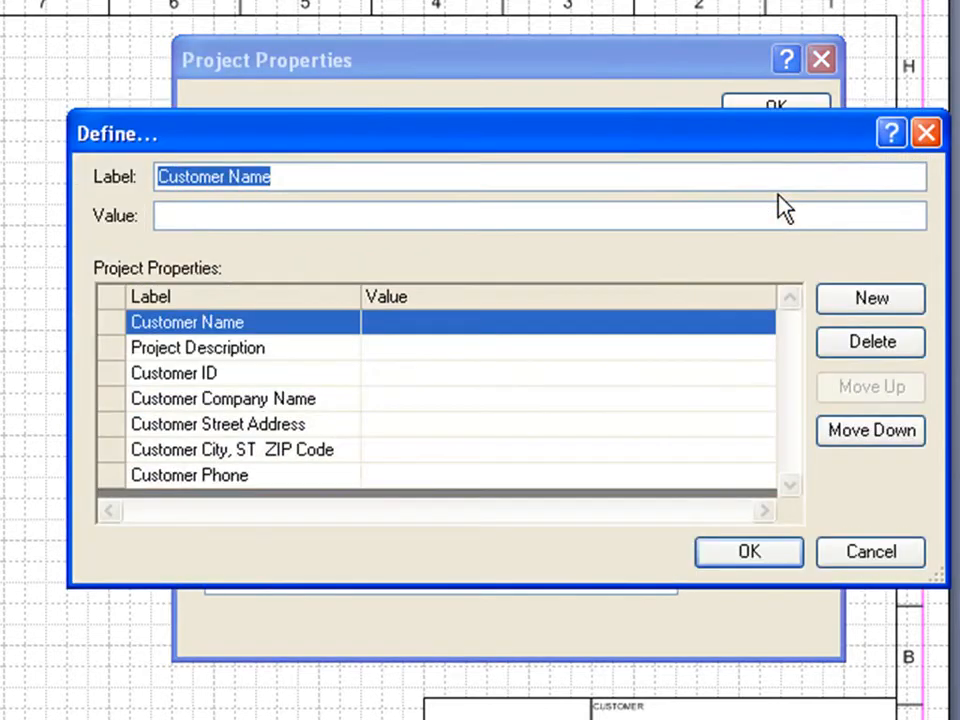
left_click(858, 552)
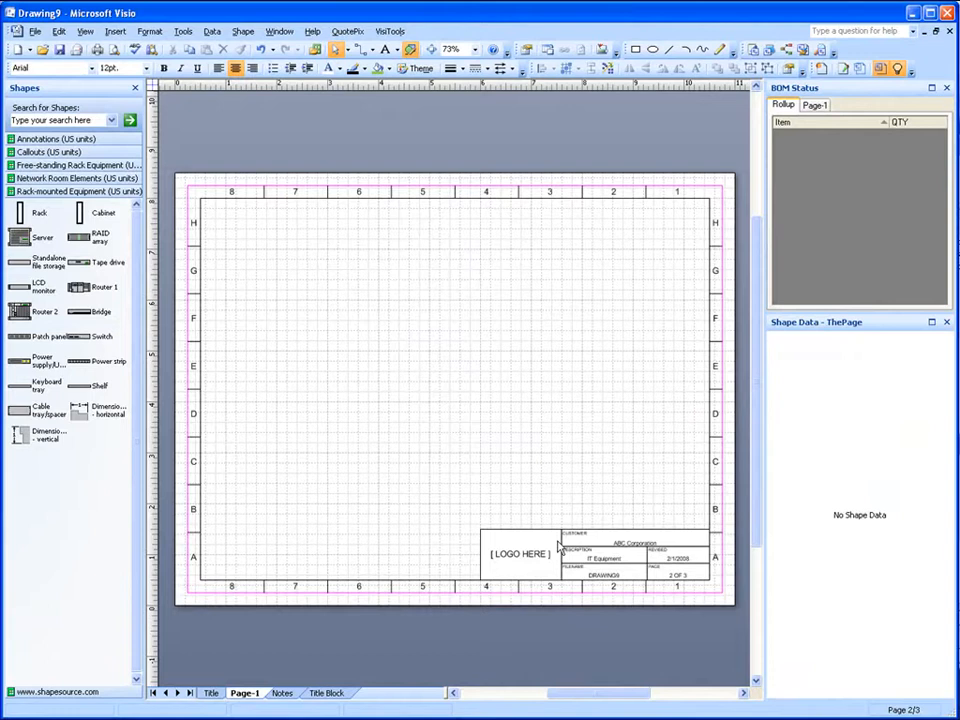
Examine the project details in Page-1's title block and on the Title Block page, and return to Page-1
left_click(585, 552, "ctrl+shift")
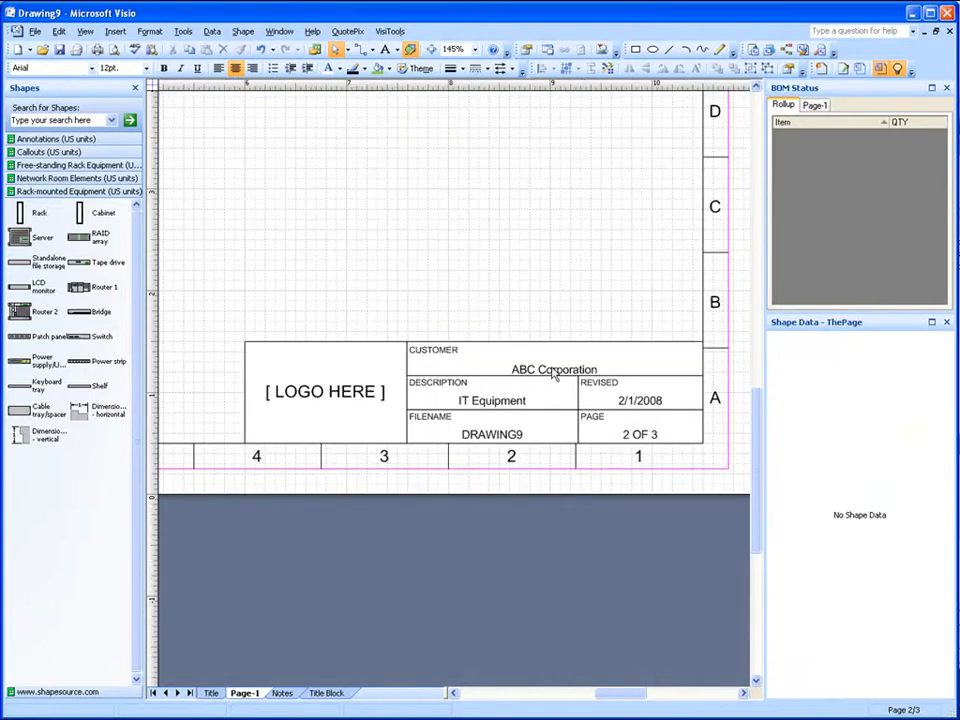
left_click(335, 694)
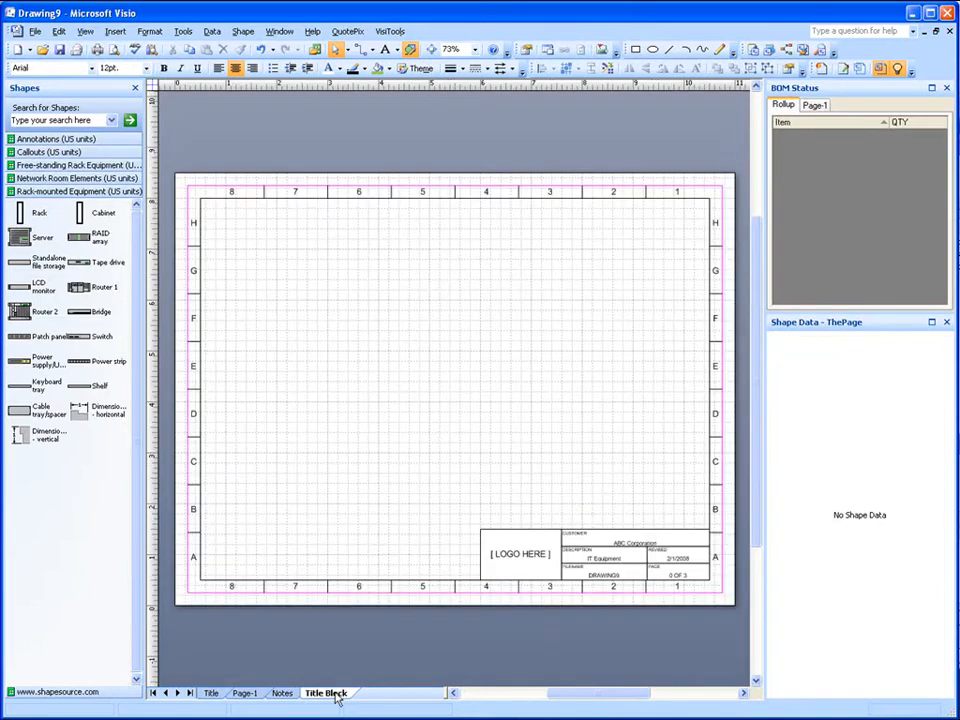
left_click(245, 693)
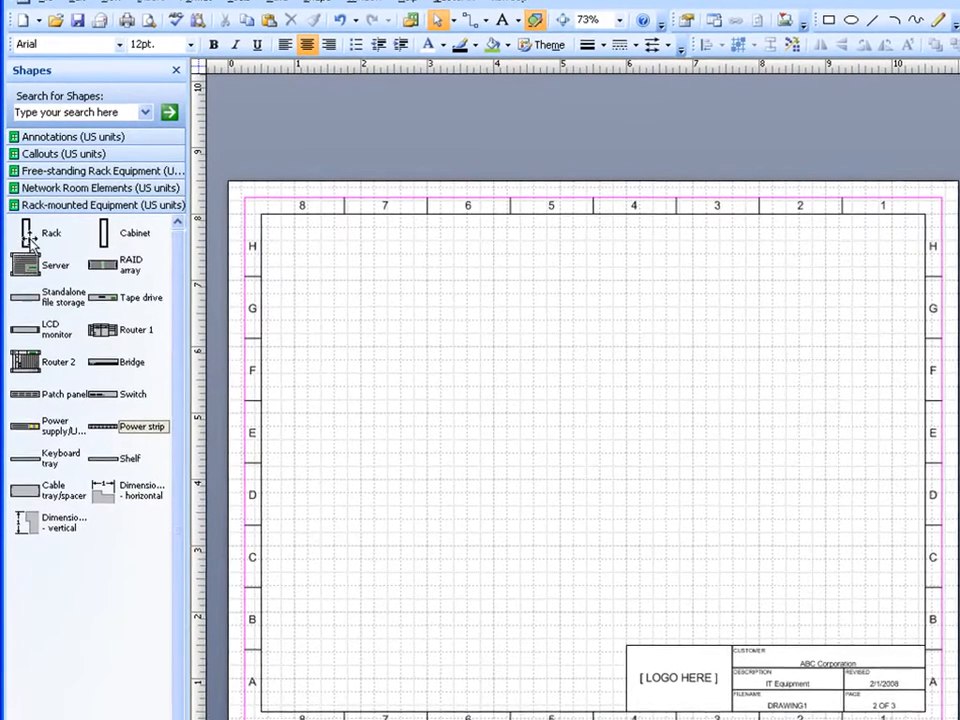
Place a 42 U rack on Page-1 and mount an 8 U server near its top
left_click_drag(27, 235, 420, 684)
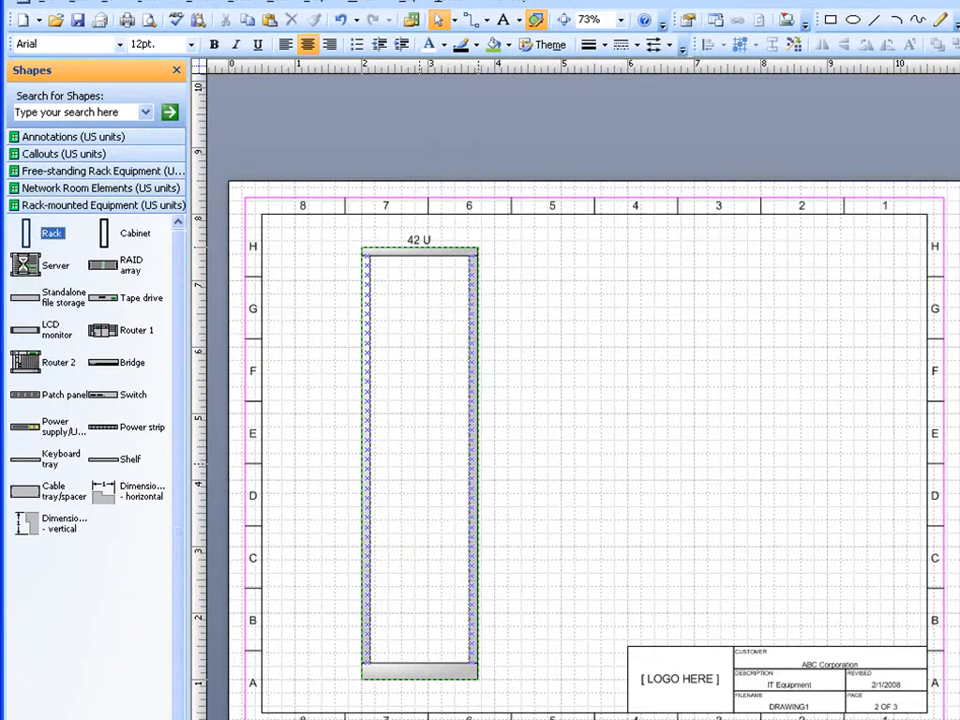
left_click_drag(25, 264, 425, 355)
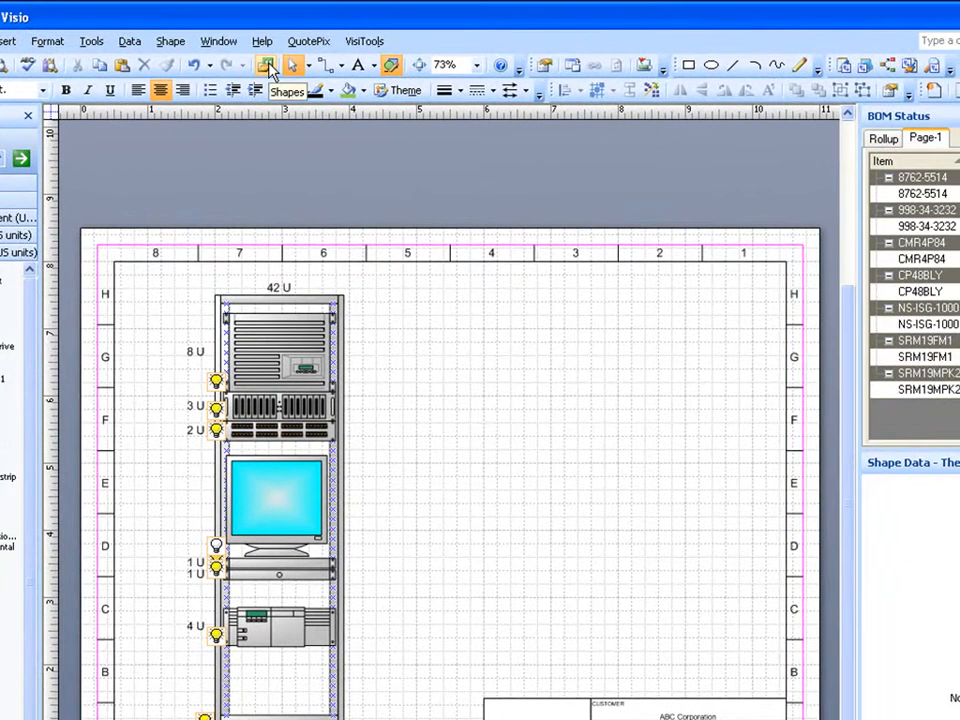
Open the Juniper E320.vss stencil and display the Juniper Networks E320 Products shapes
left_click(335, 46)
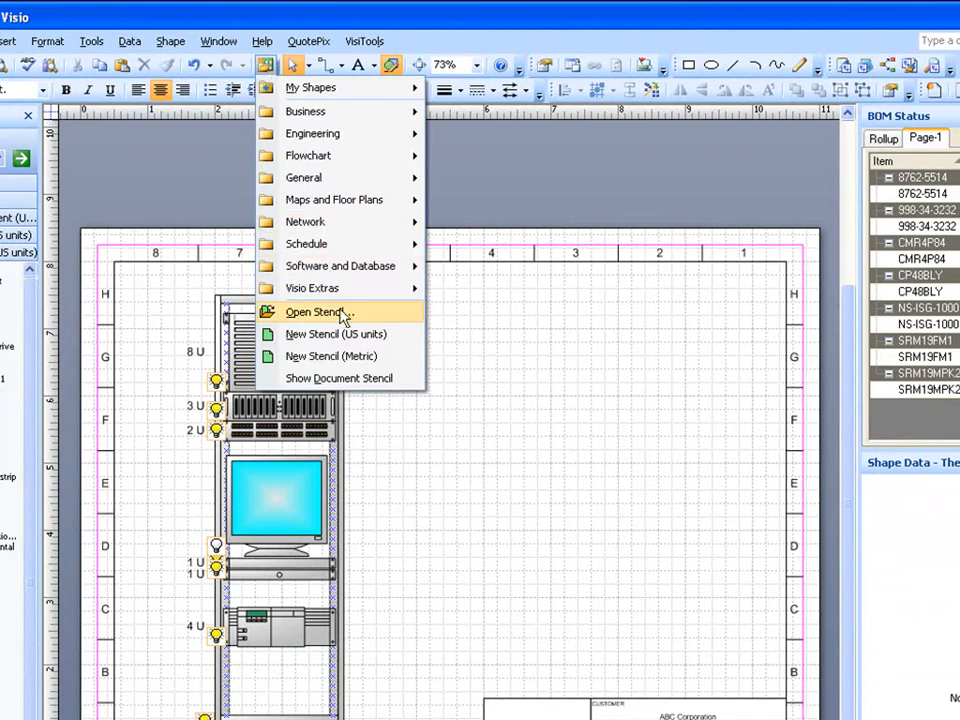
left_click(340, 315)
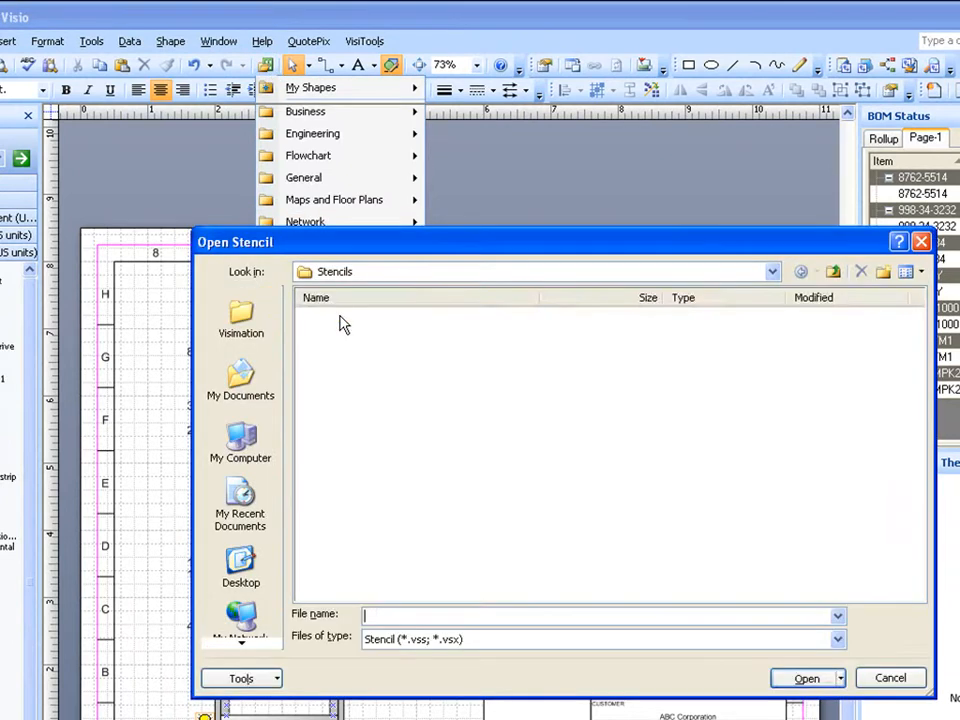
left_click(342, 318)
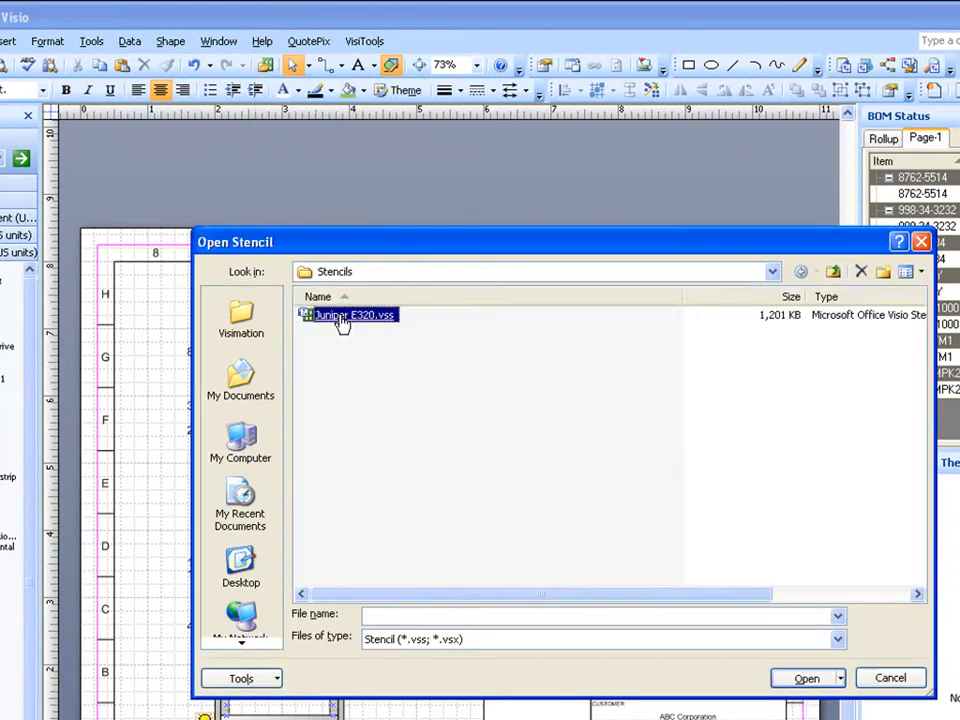
double_click(342, 318)
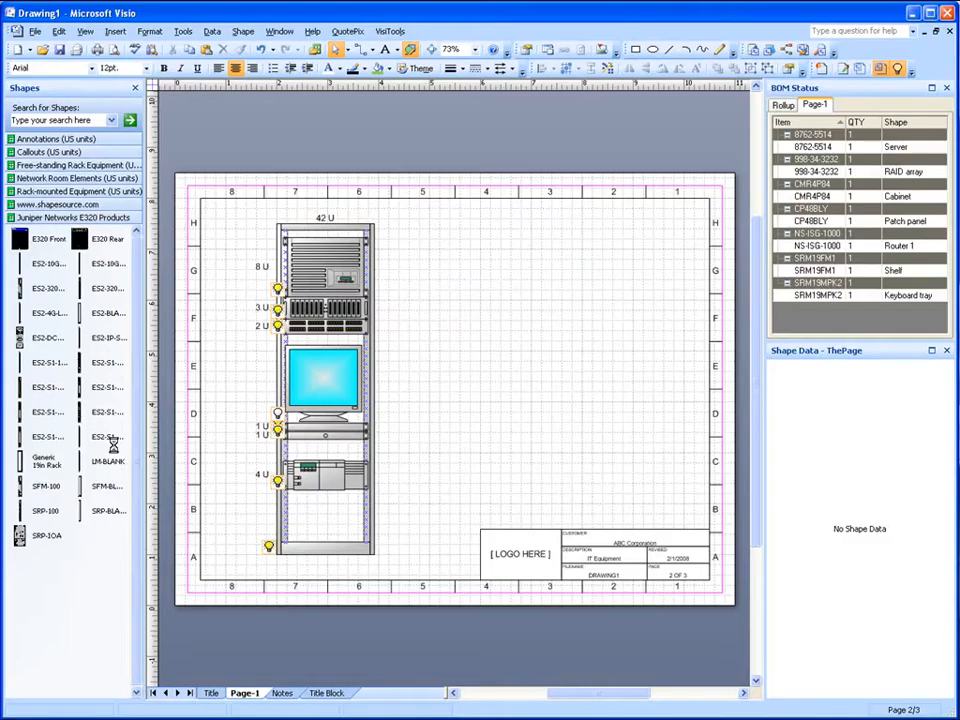
left_click(33, 244)
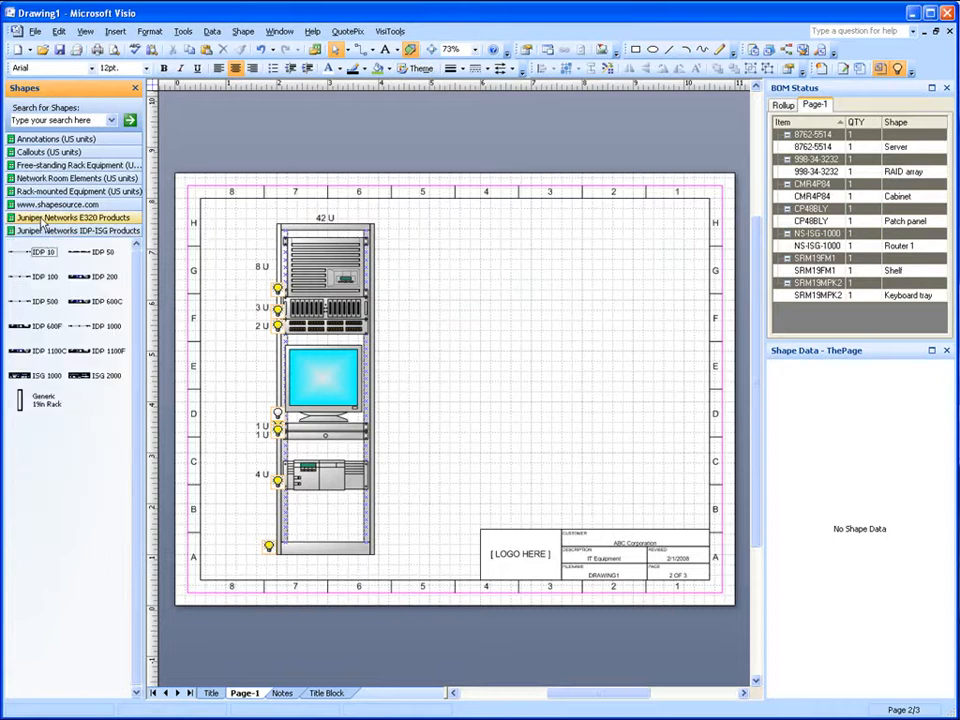
left_click(43, 221)
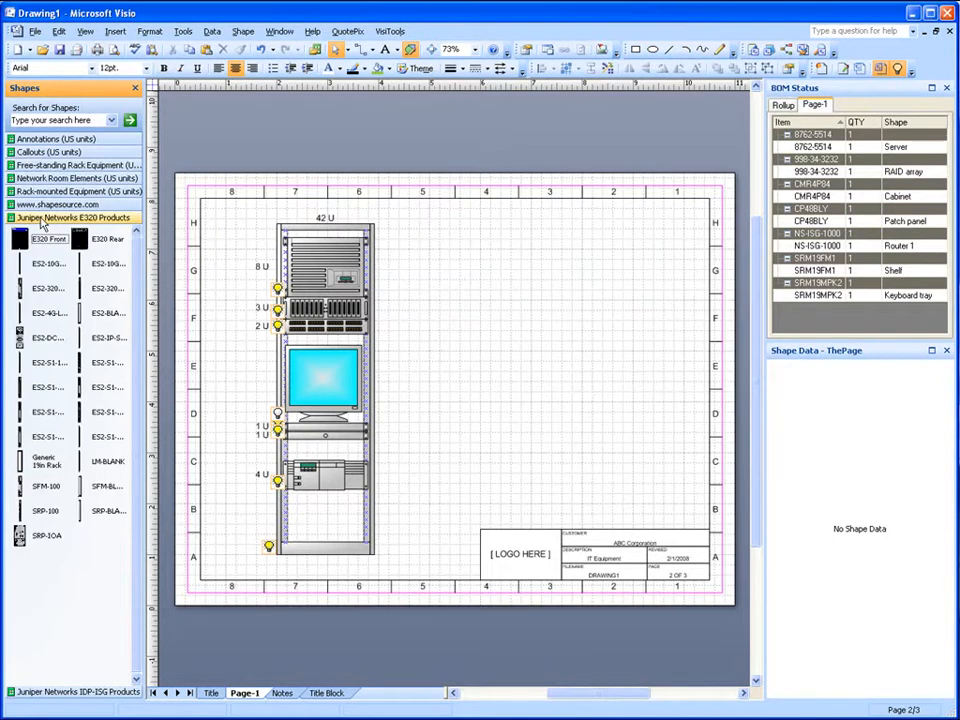
Mount a 1 U power strip from the Rack-mounted Equipment shapes below the router and check its BOM item option
left_click(40, 192)
left_click_drag(72, 361, 325, 528)
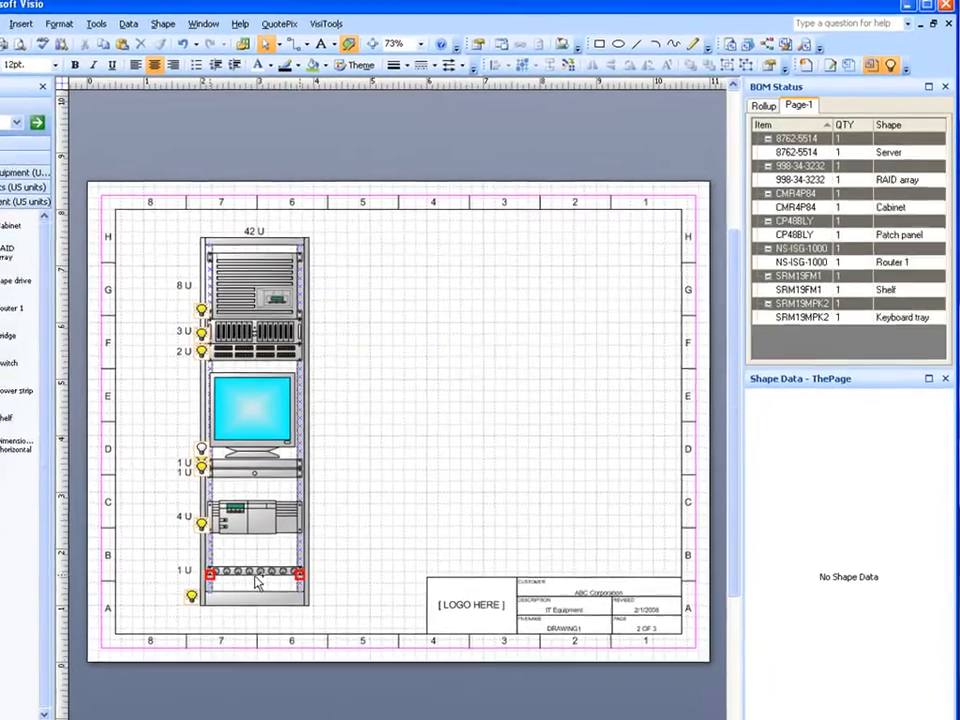
left_click_drag(256, 578, 254, 578)
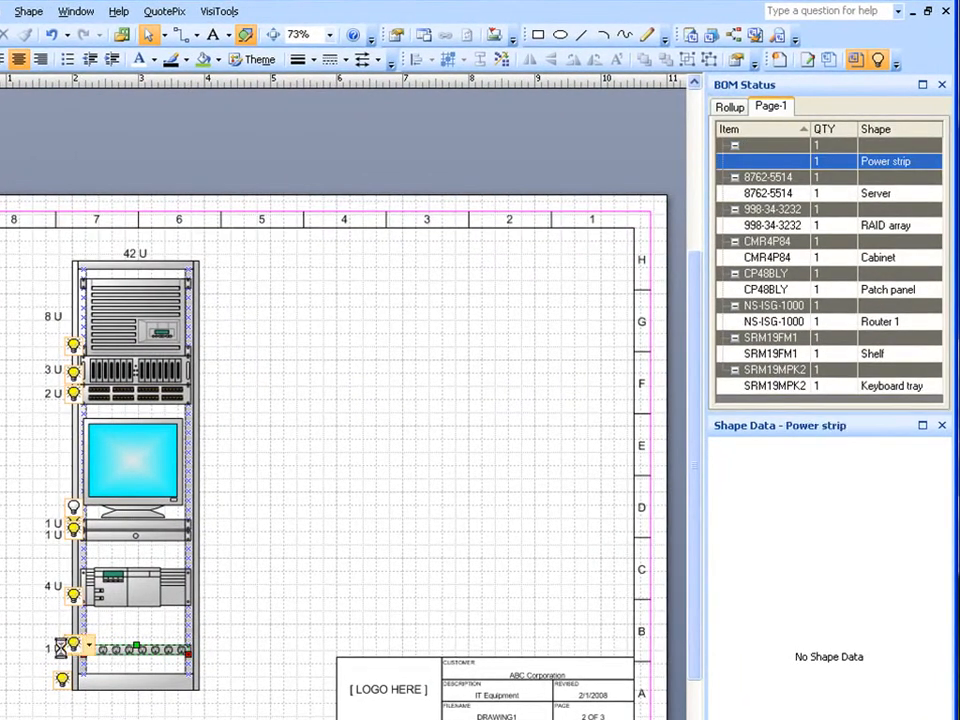
left_click(88, 648)
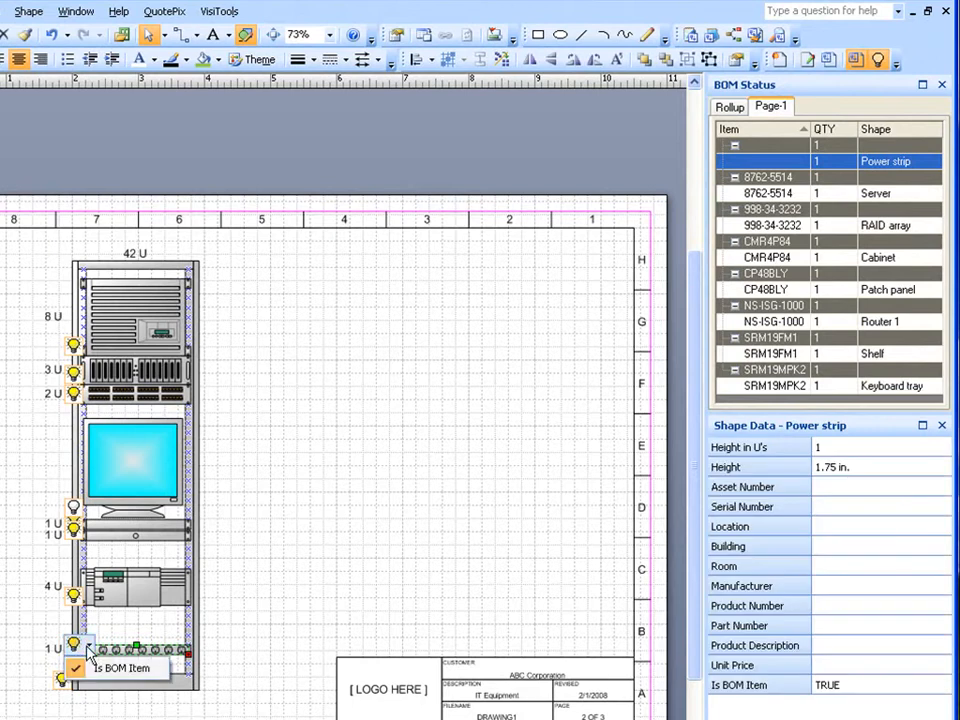
left_click(88, 648)
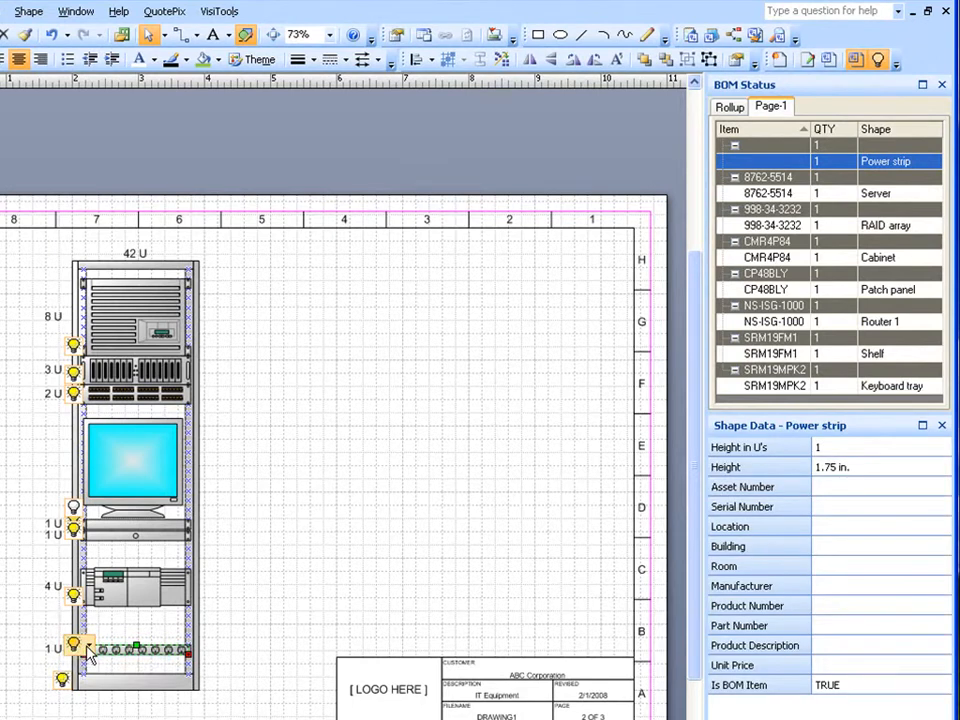
Review the shape data fields that define BOM items and their cost, leaving the definitions as they are
left_click(168, 12)
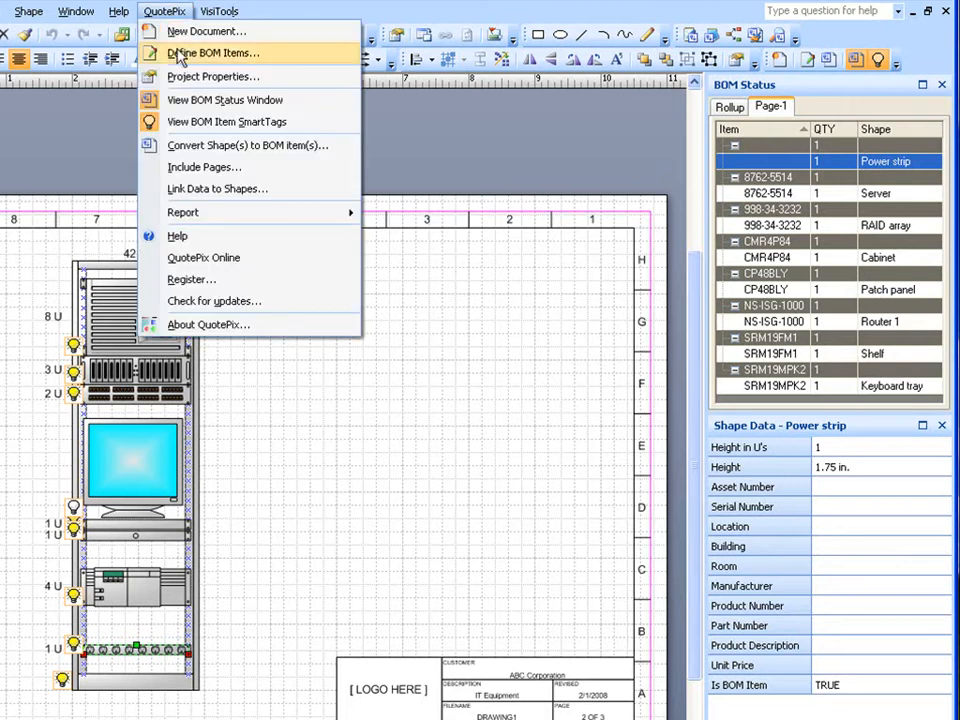
left_click(150, 54)
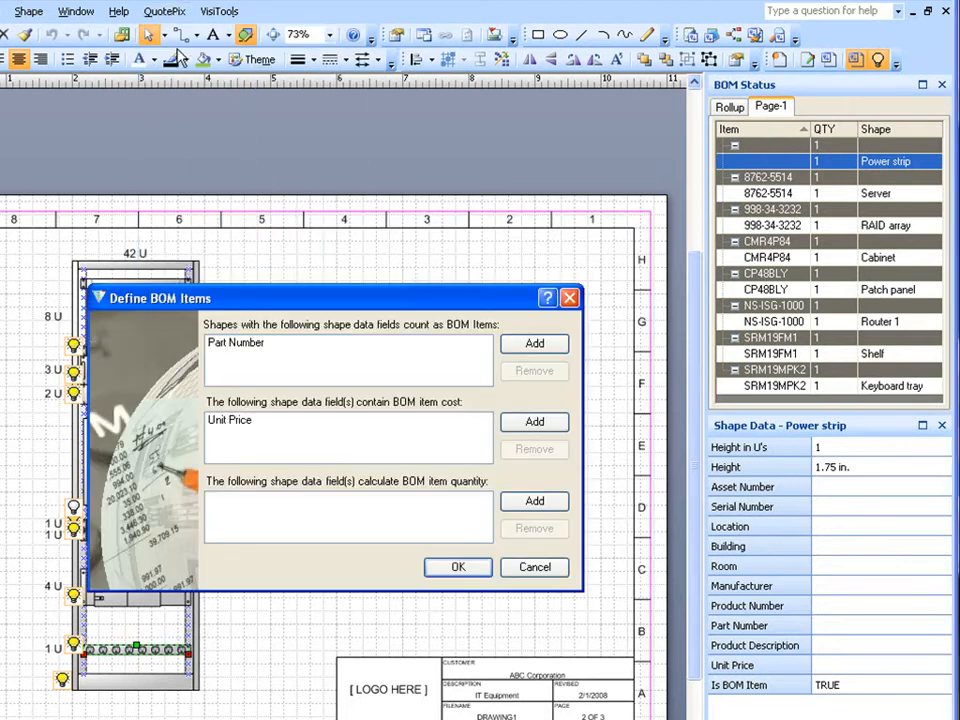
left_click(232, 344)
left_click(240, 420)
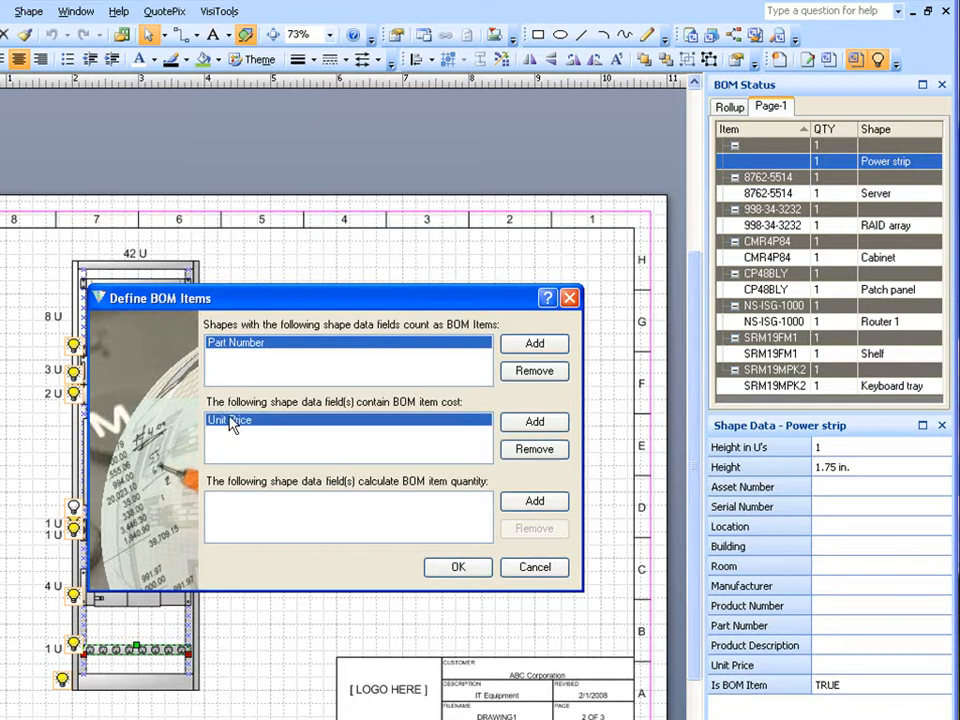
left_click(534, 567)
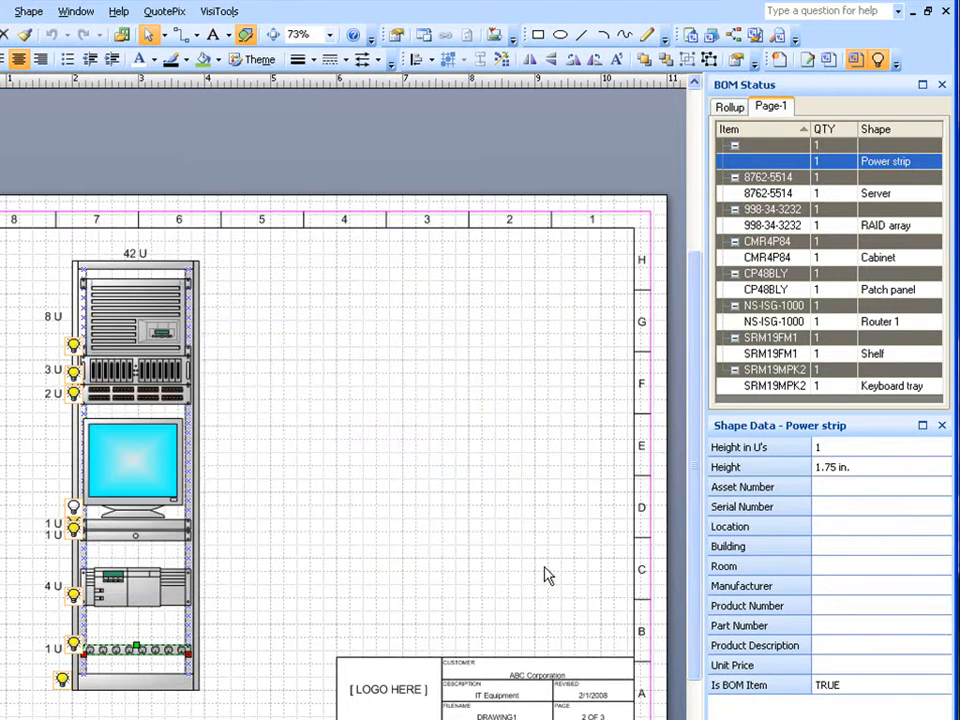
Hide the BOM item SmartTags and show them again
left_click(879, 61)
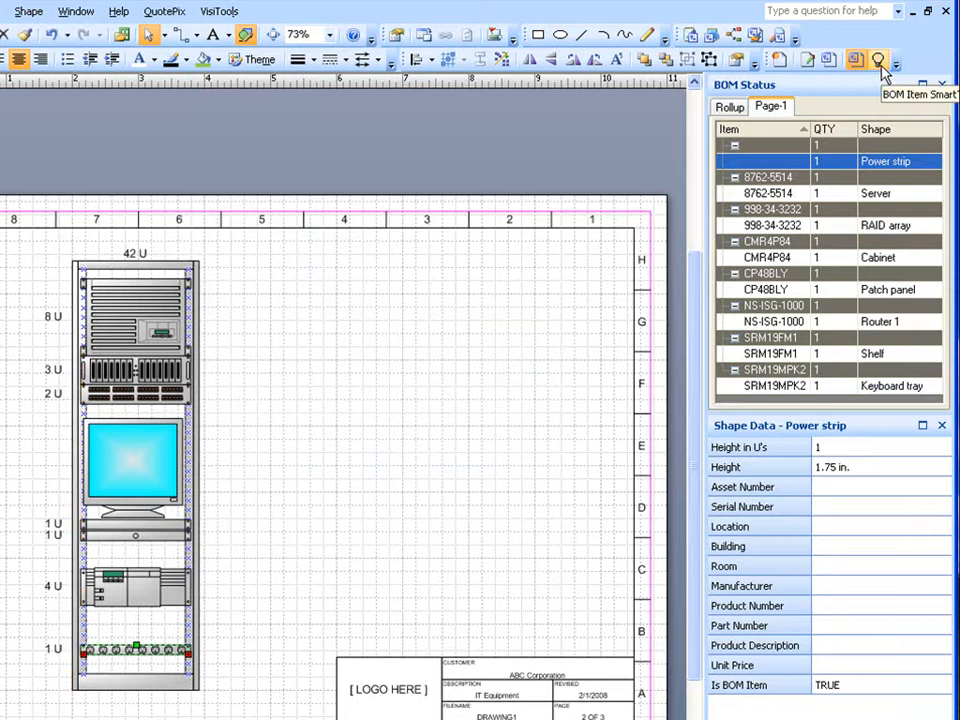
left_click(879, 61)
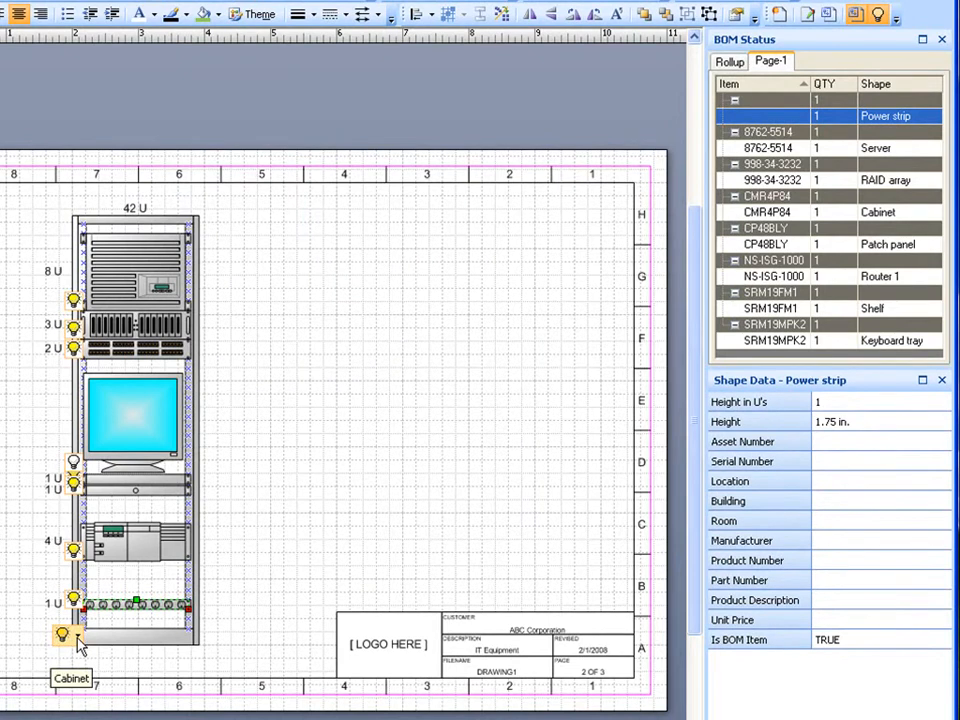
Mark the monitor as a BOM item through its SmartTag and clear that option again
left_click(89, 465)
left_click(90, 463)
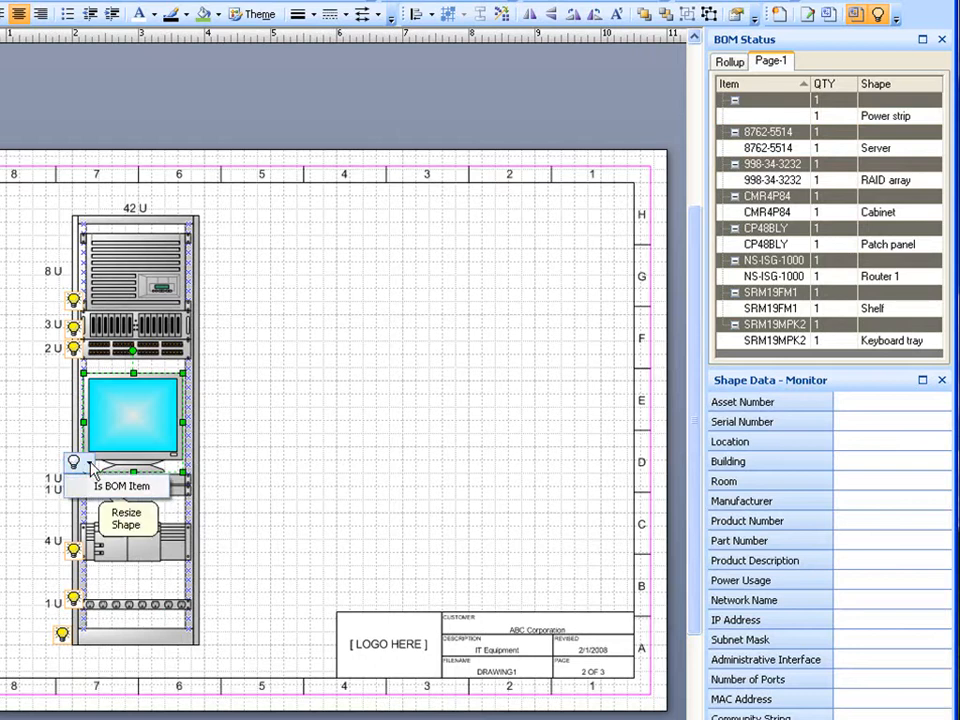
left_click(95, 485)
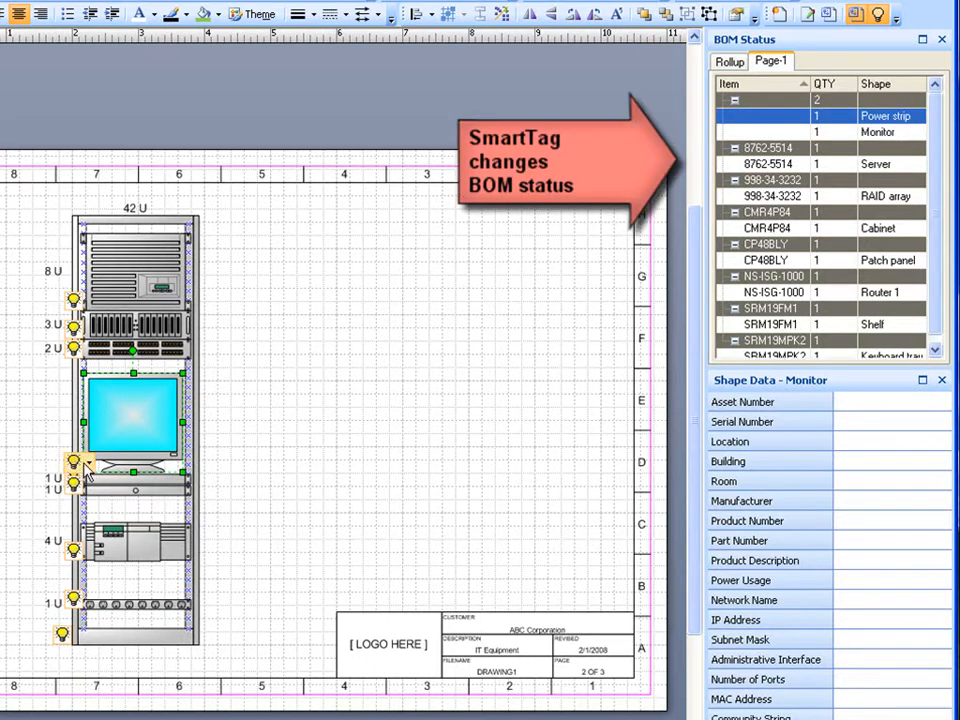
left_click(89, 463)
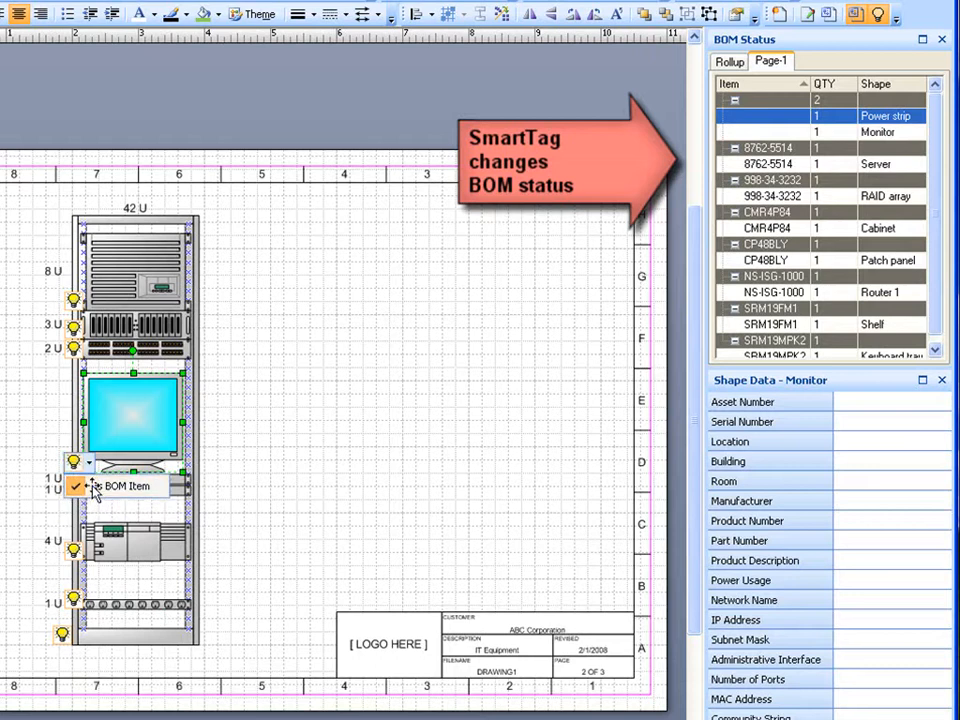
left_click(95, 486)
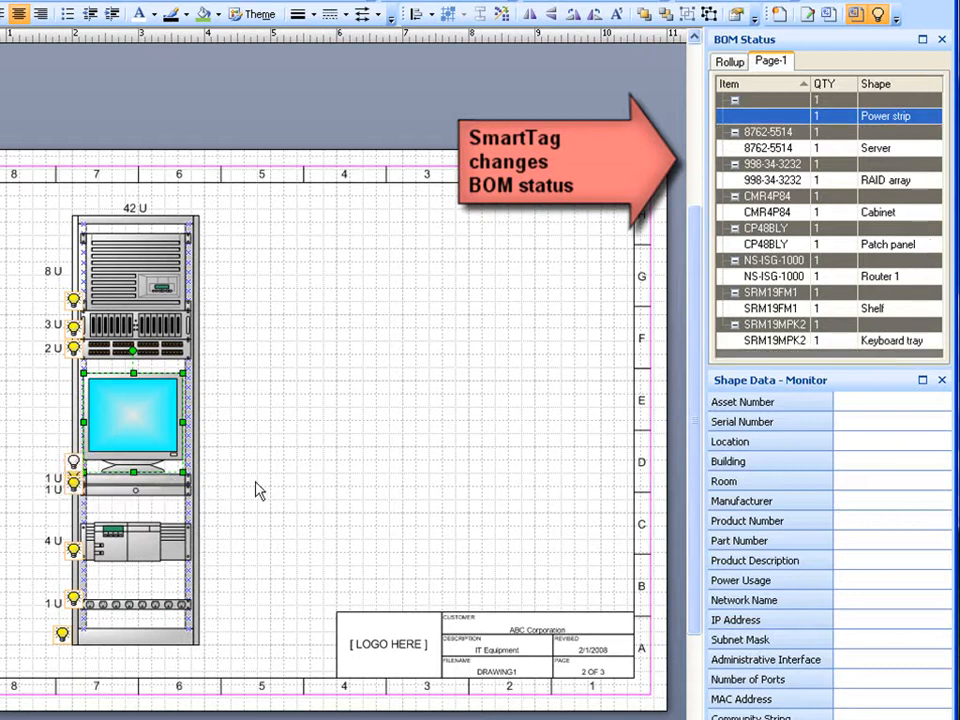
Draw a rectangle on the empty page area beside the rack, fill it green and check its shape data
left_click(300, 450)
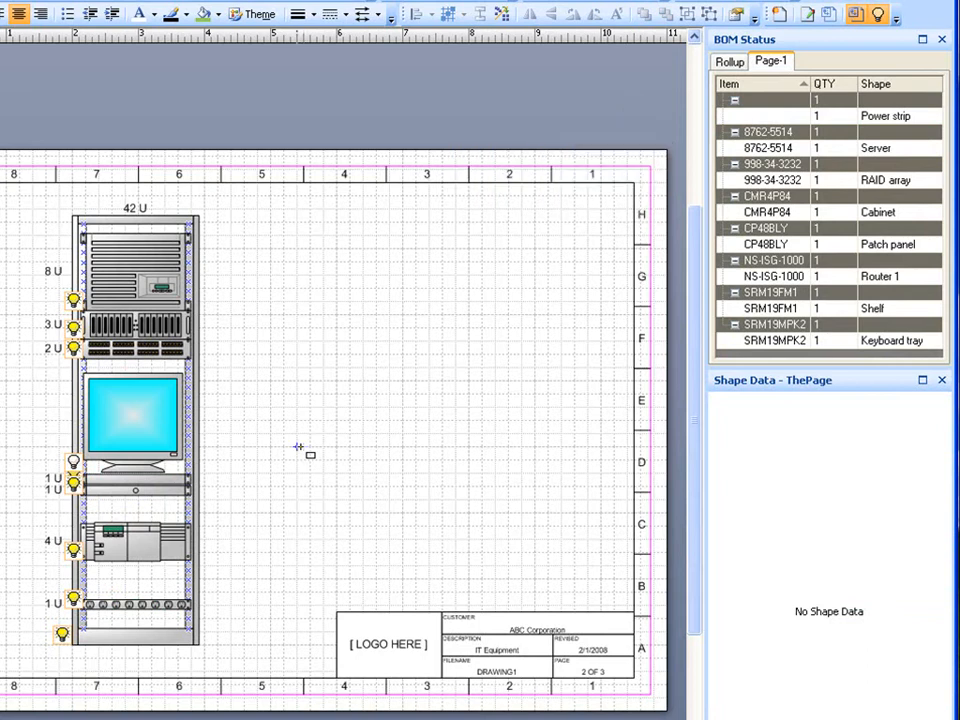
mouse_move(270, 448)
left_mouse_down()
mouse_move(377, 473)
mouse_move(375, 488)
left_mouse_up()
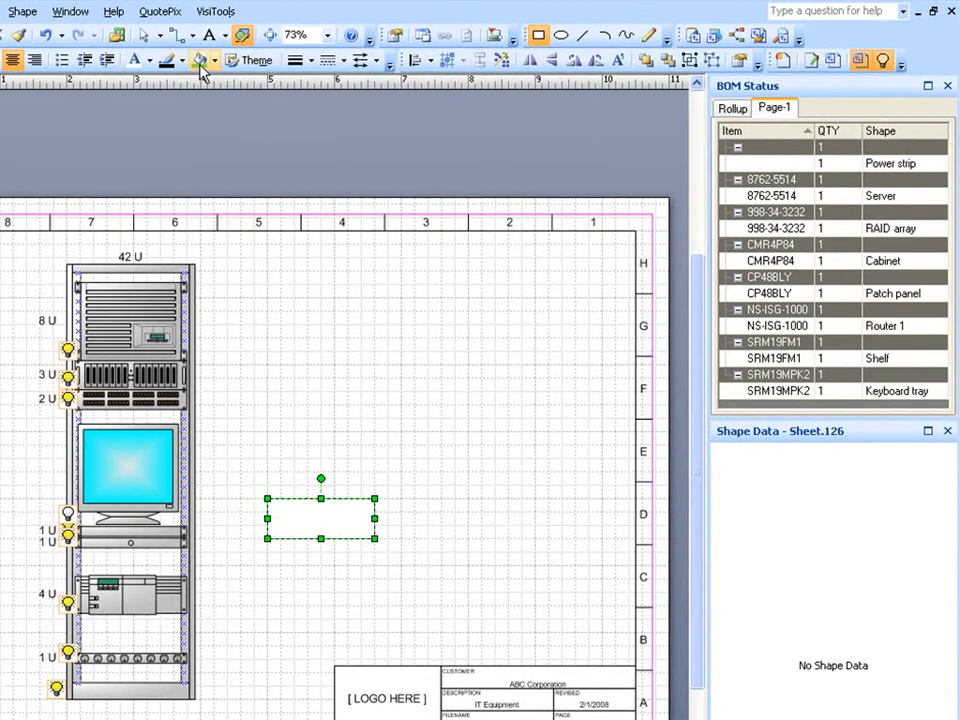
left_click(200, 51)
left_click(786, 433)
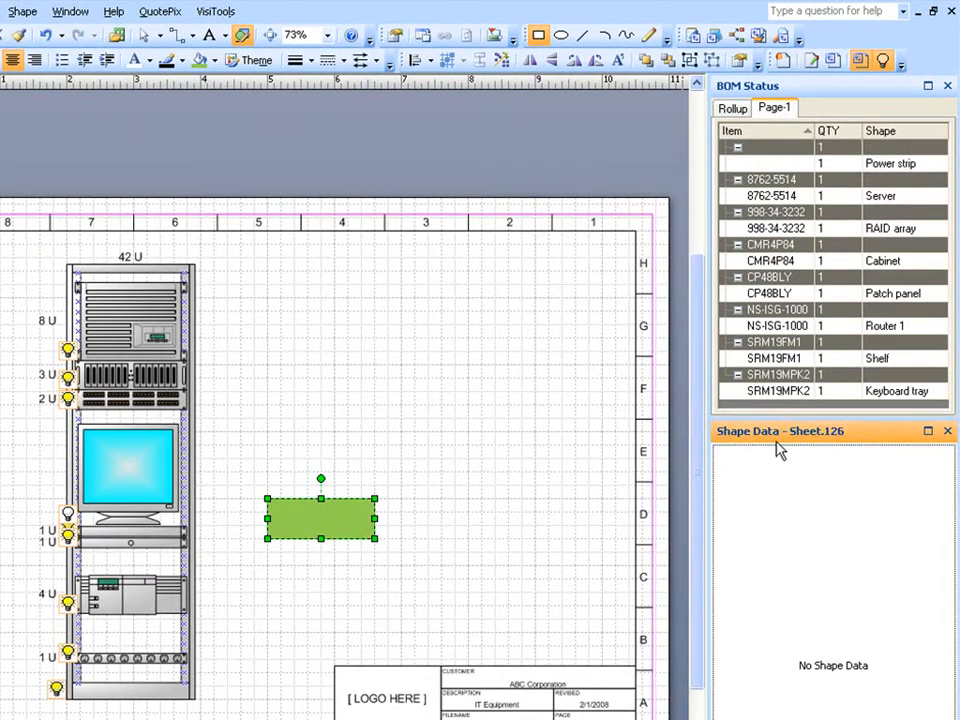
Convert the green rectangle to a BOM item and give it part number END84 and unit price 516.00
left_click(158, 14)
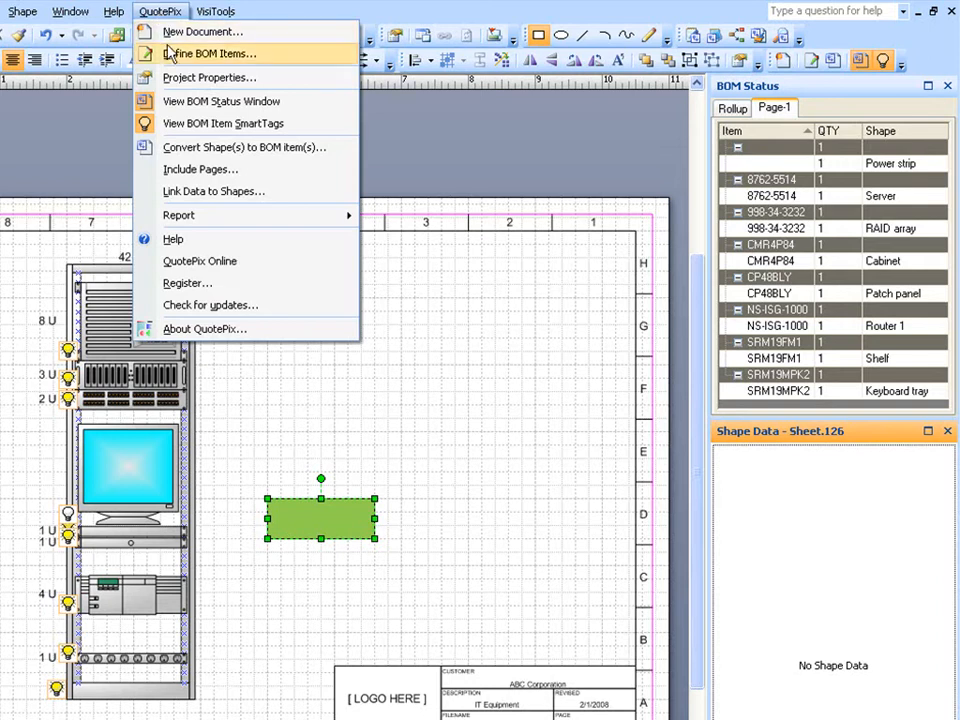
left_click(213, 148)
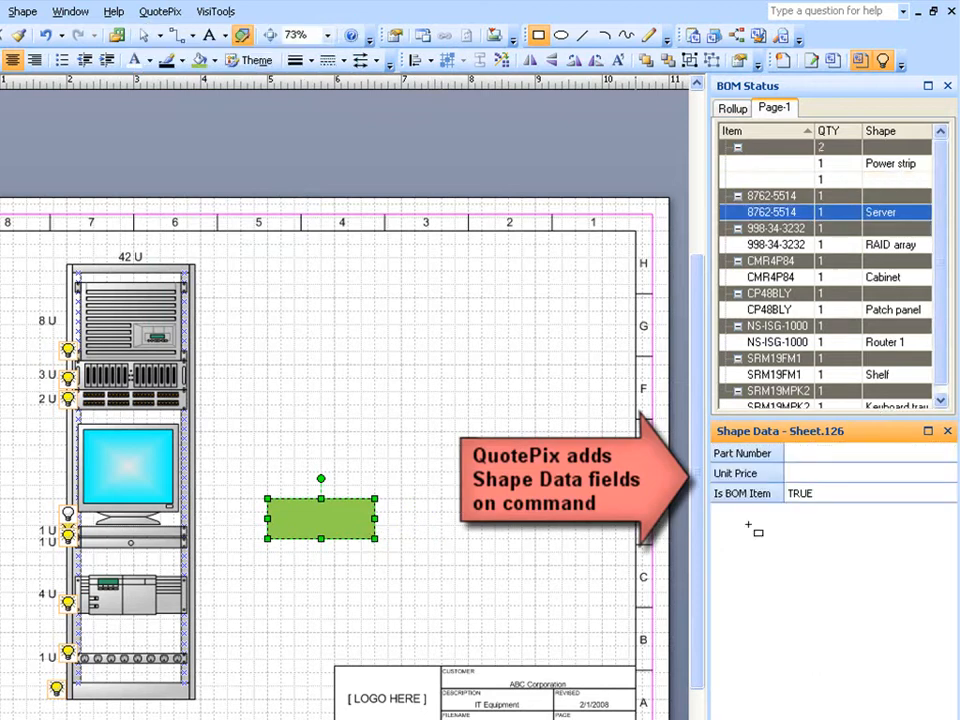
left_click(812, 453)
type("END84")
key("Return")
left_click(808, 480)
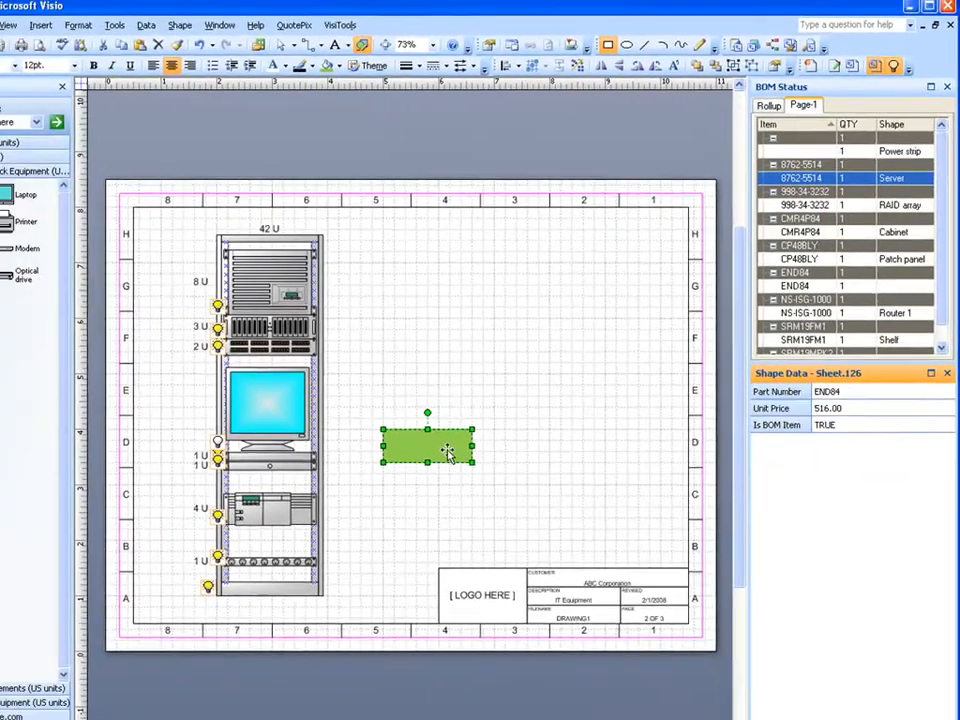
left_click(404, 485)
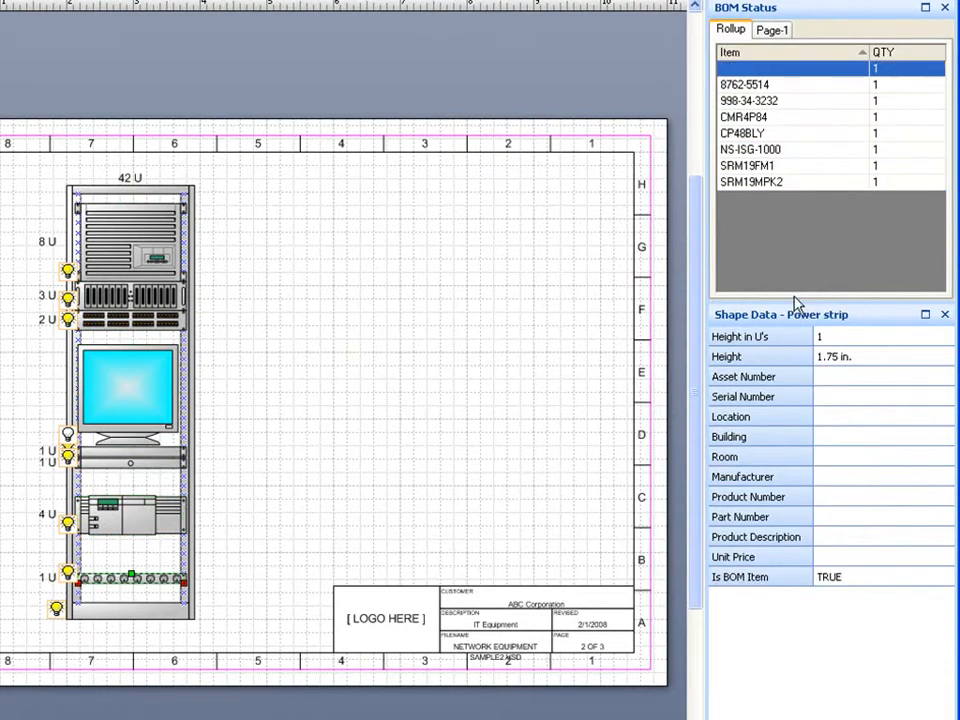
Show the Page-1 BOM list and set the power strip's product description to Power Strip and its unit price to 218.00
left_click(776, 32)
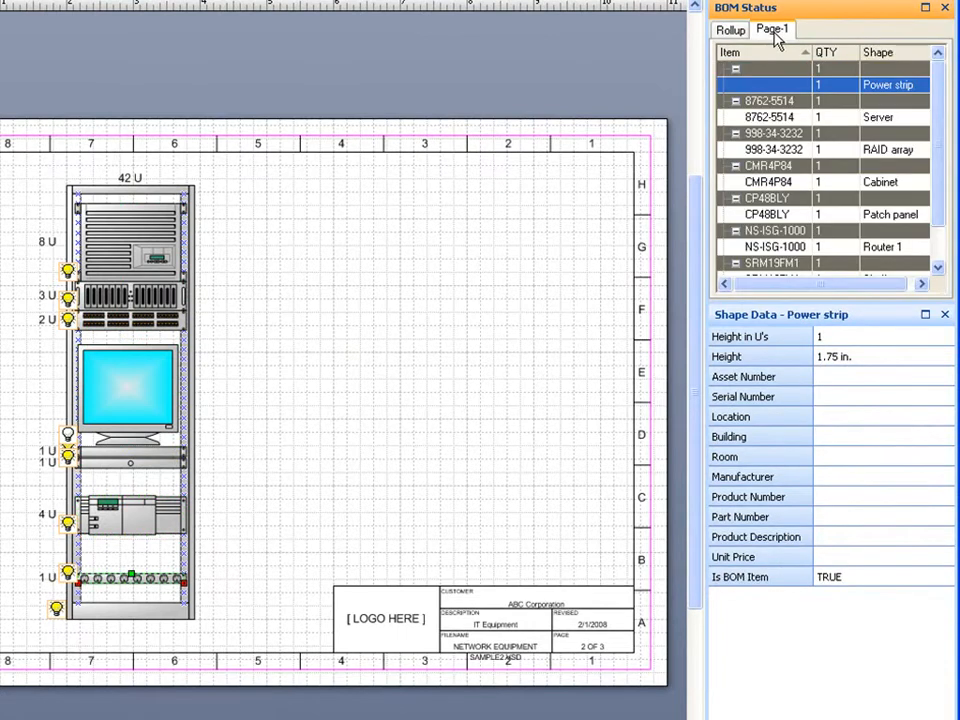
left_click(835, 536)
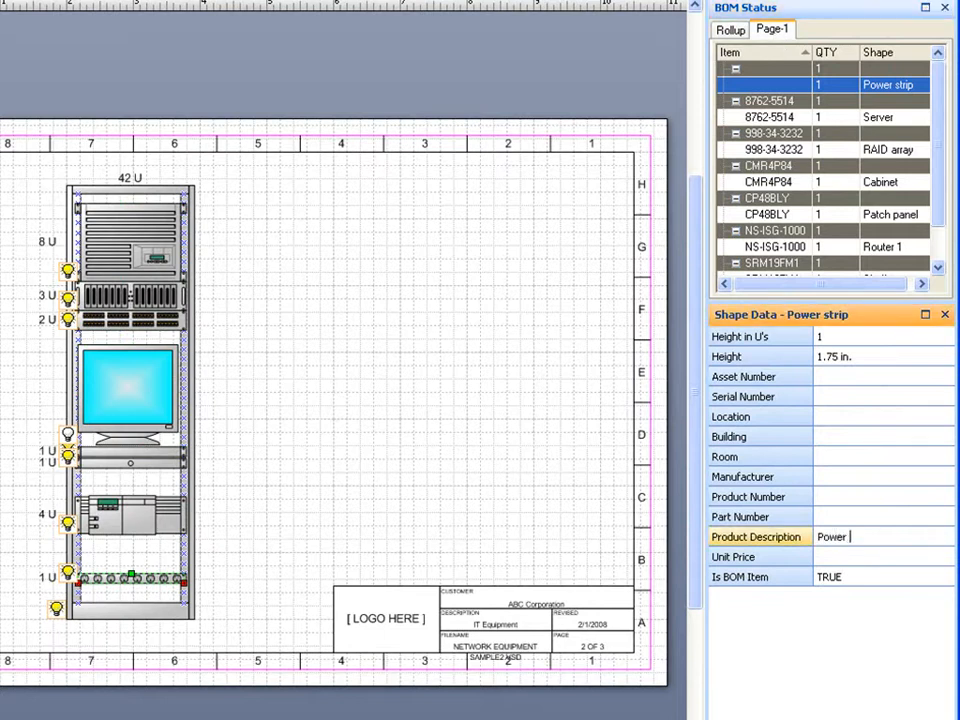
key("Return")
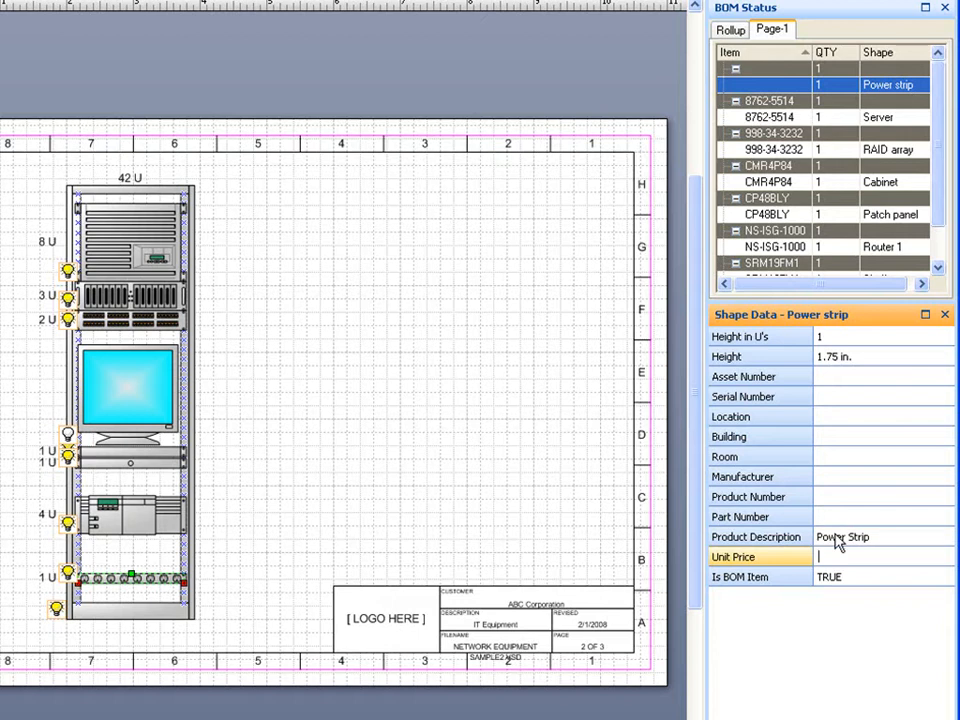
type("218.00")
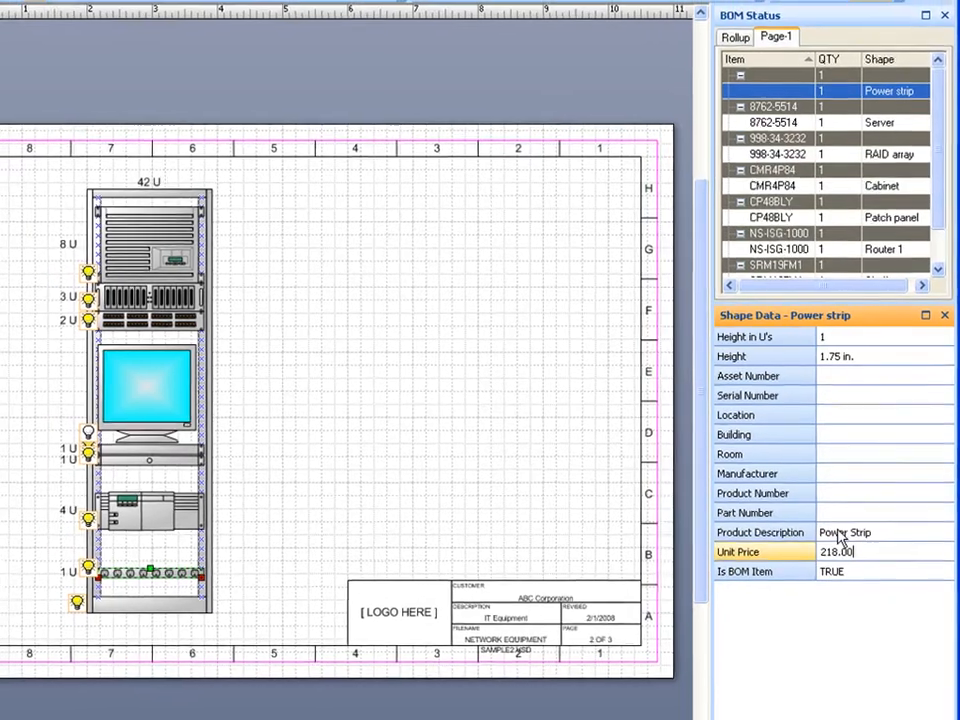
left_click(840, 538)
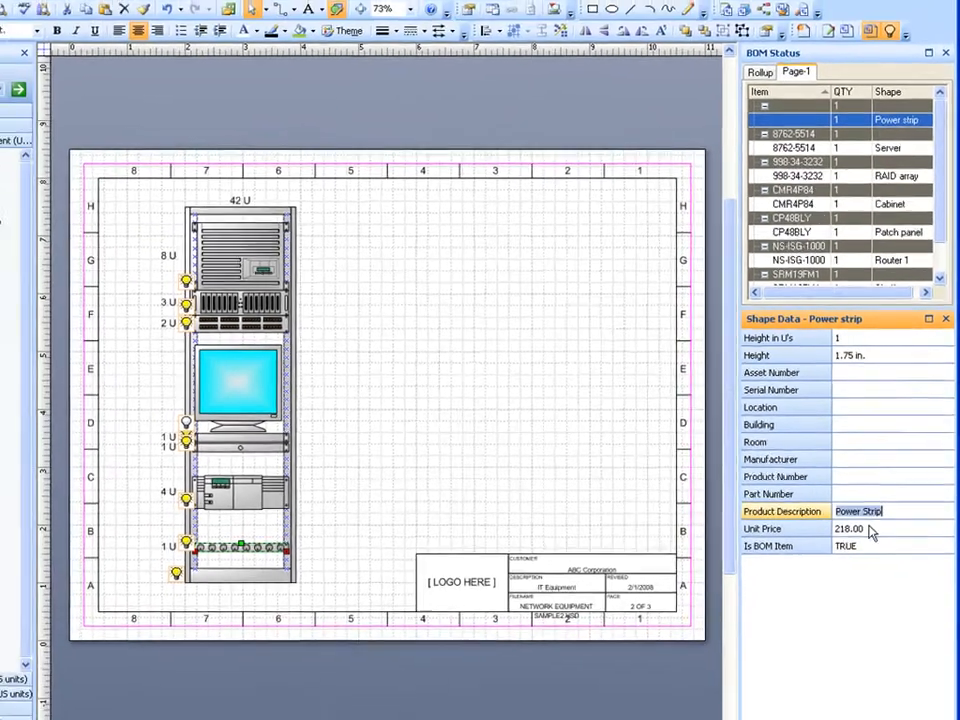
left_click(866, 529)
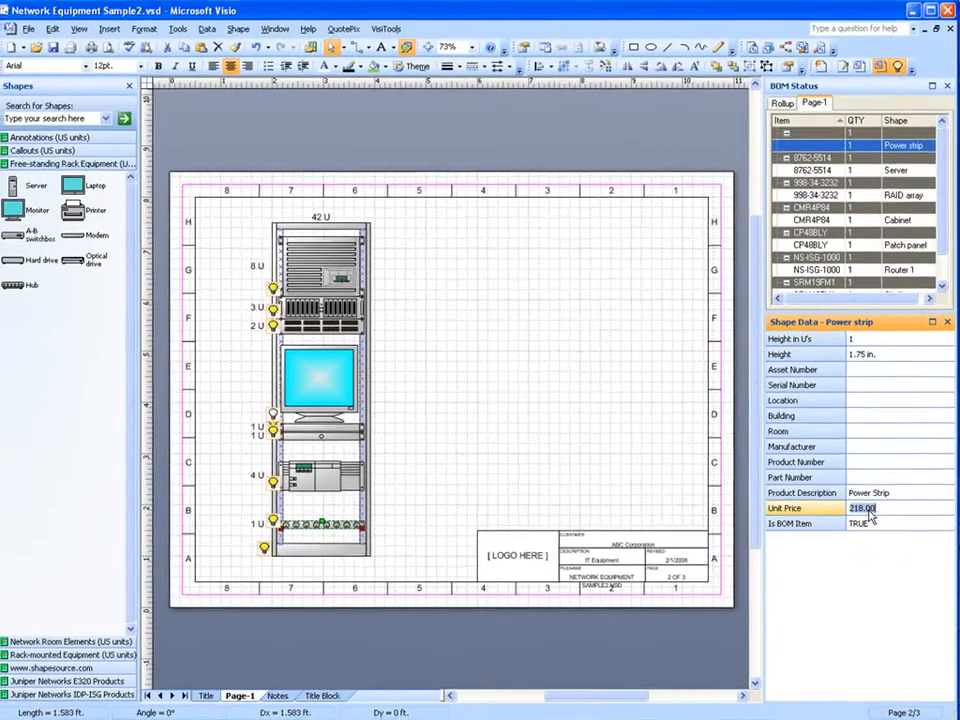
left_click(650, 320)
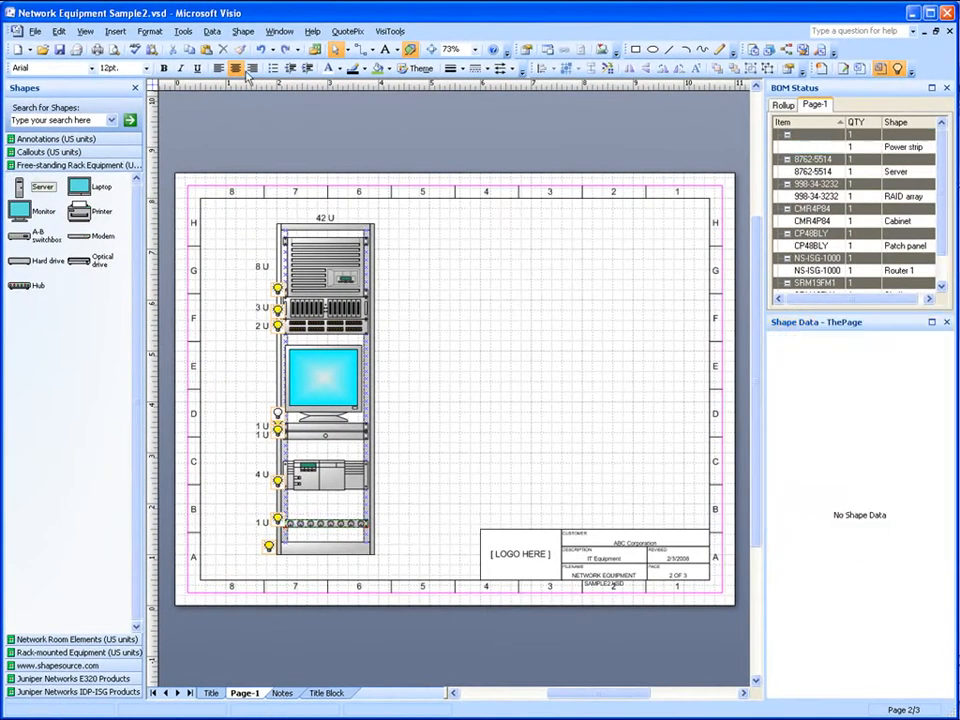
Import the Excel workbook Rack Mounted Equipment.xls as external data for linking to shapes
left_click(212, 31)
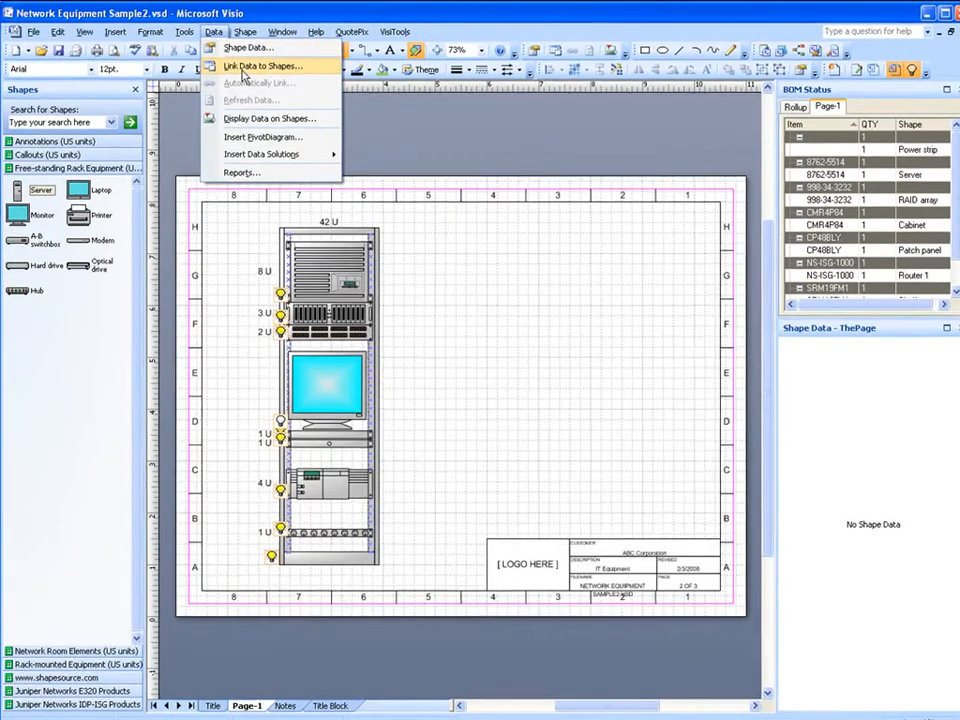
left_click(255, 64)
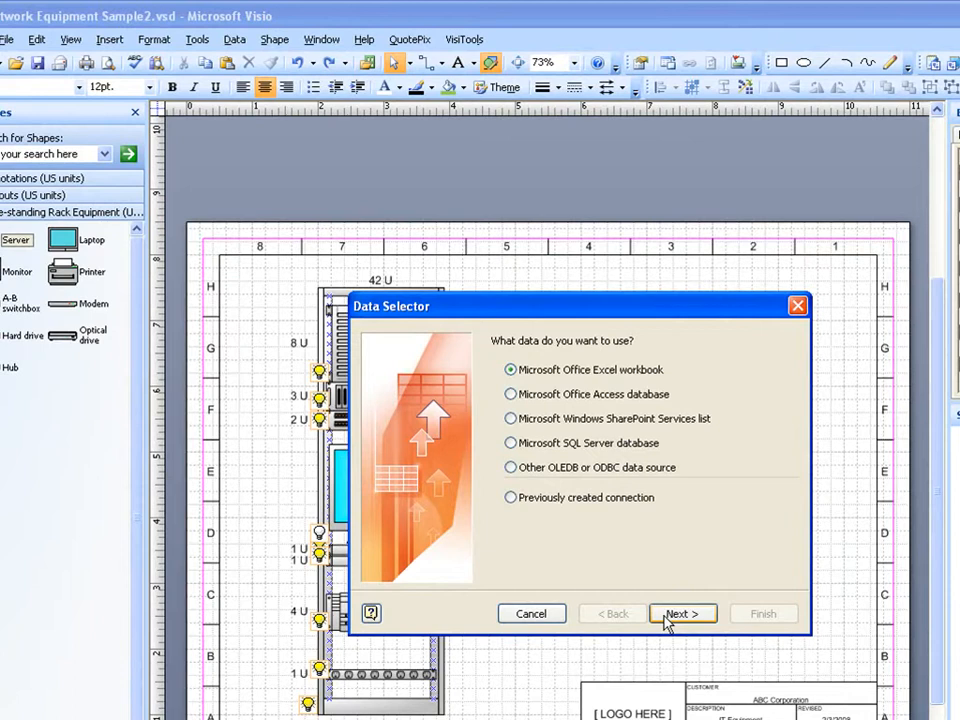
left_click(623, 548)
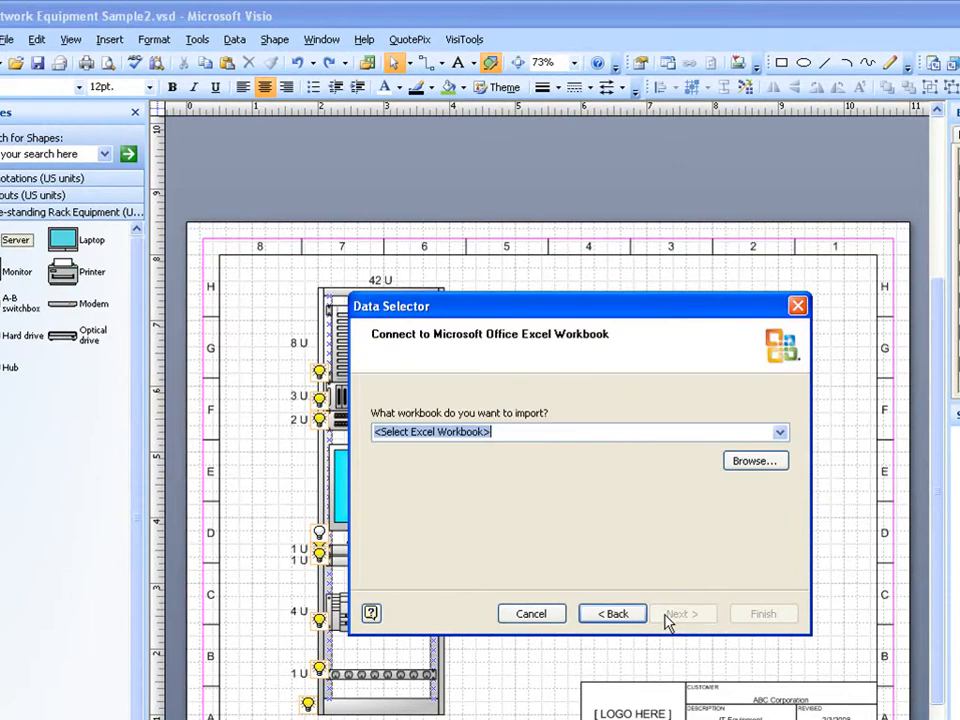
left_click(780, 432)
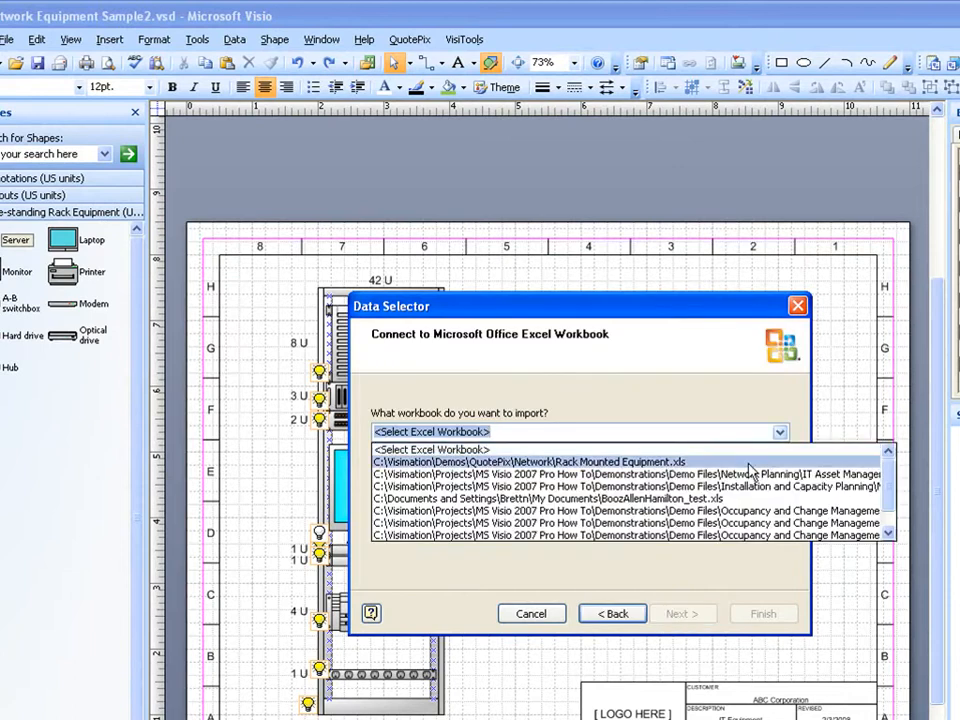
left_click(749, 463)
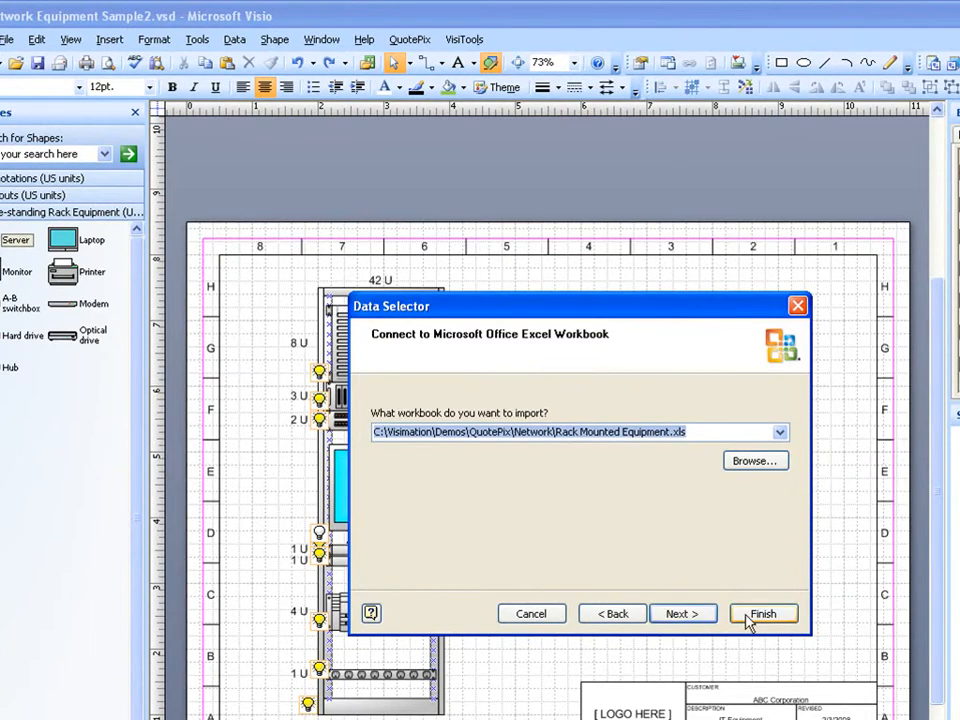
left_click(705, 619)
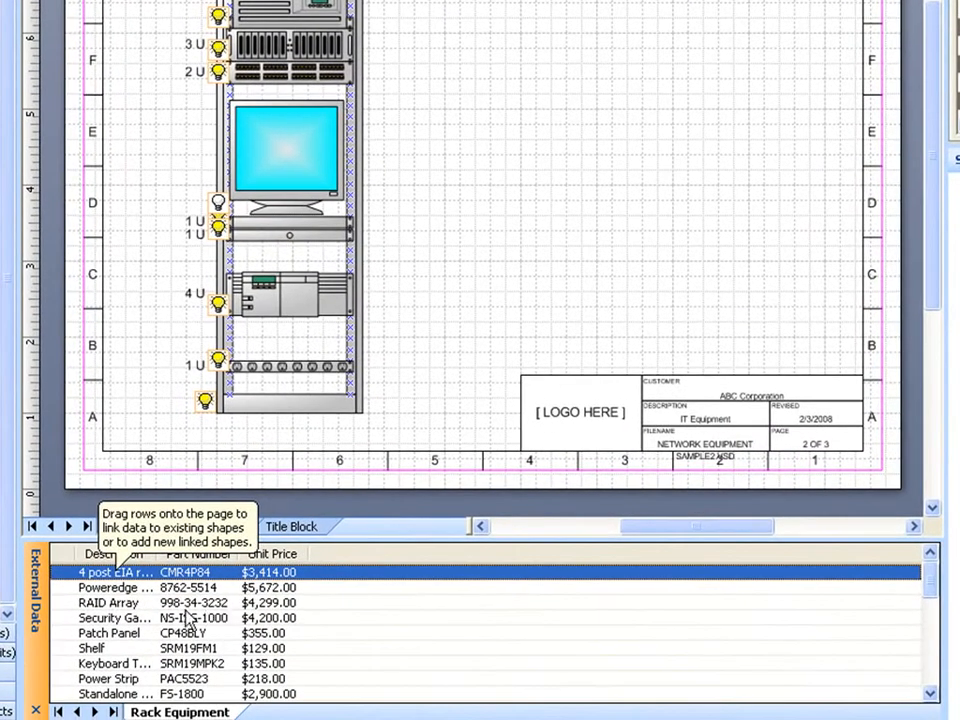
Automatically link the external data rows to all shapes on this page by matching Part Number to Part Number, replacing existing links
right_click(120, 605)
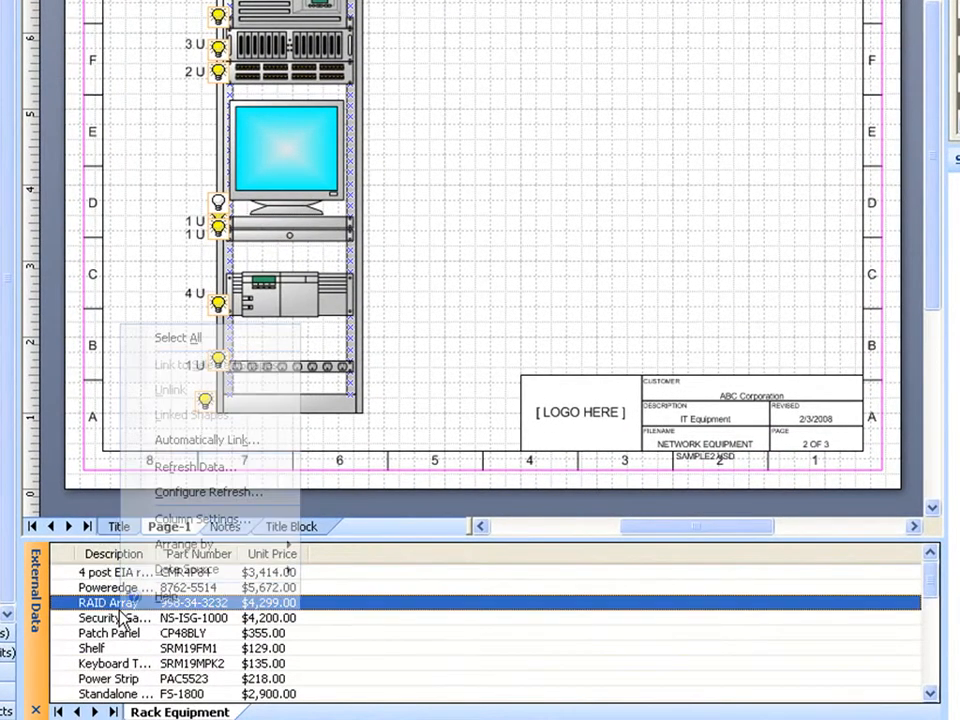
left_click(218, 444)
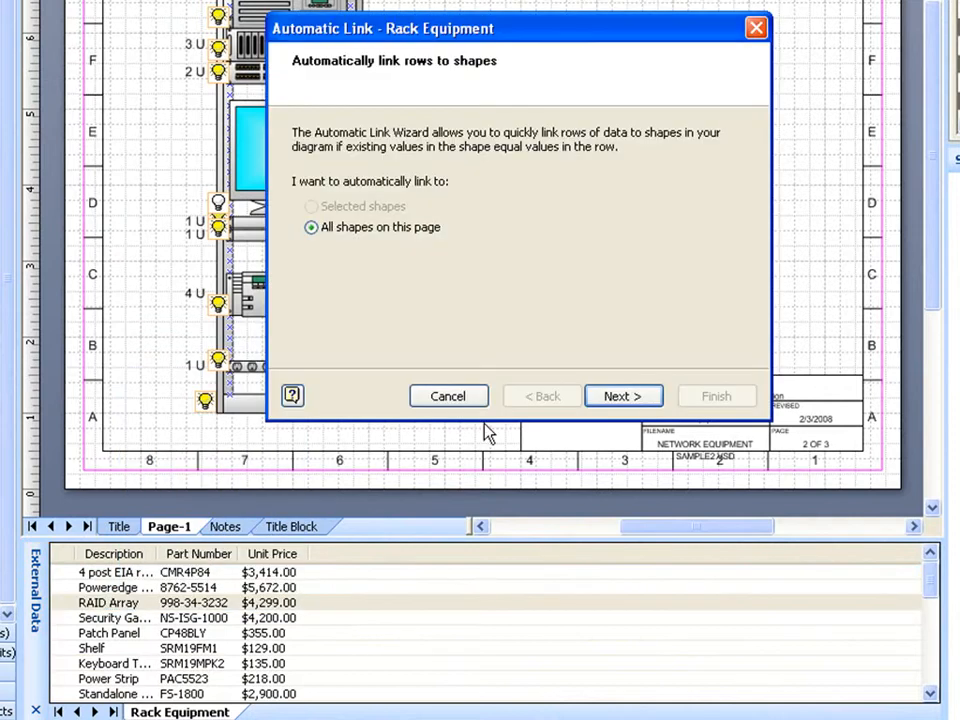
left_click(611, 400)
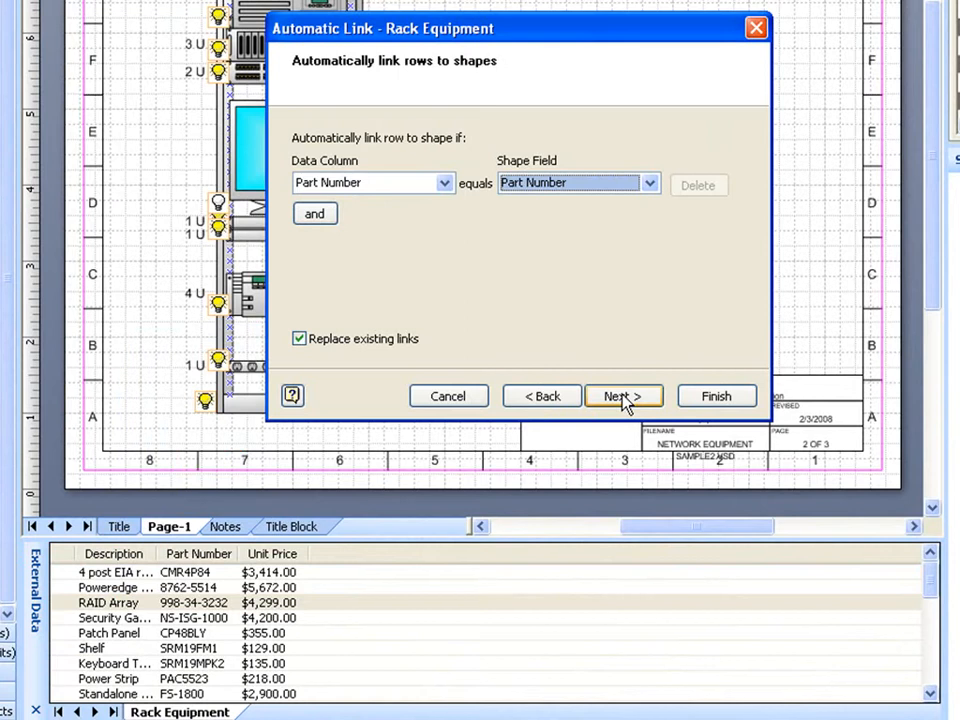
left_click(624, 398)
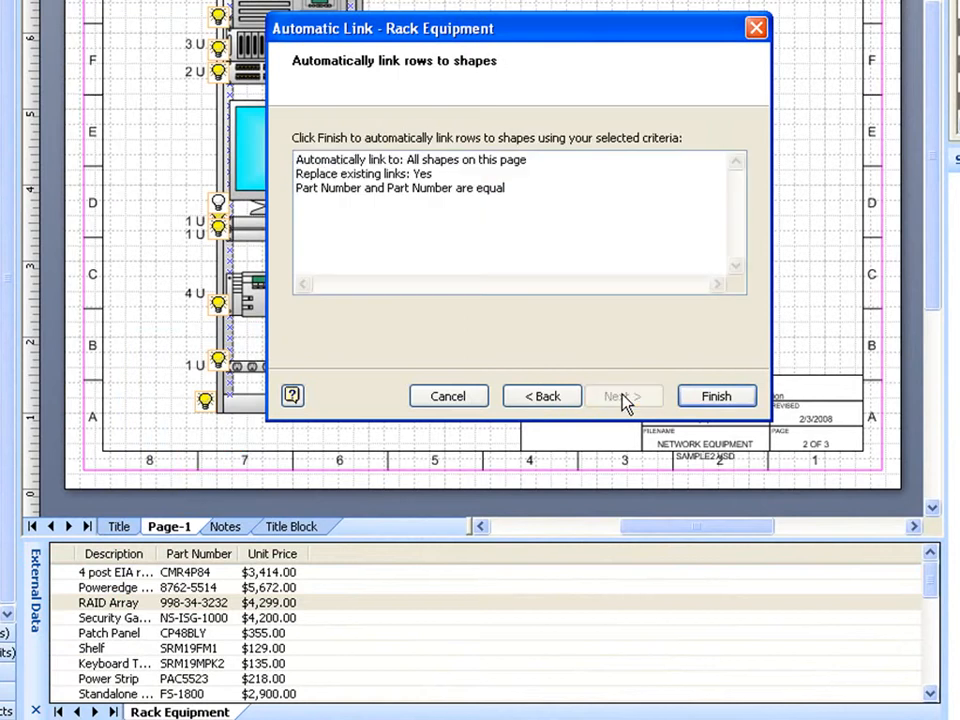
left_click(715, 398)
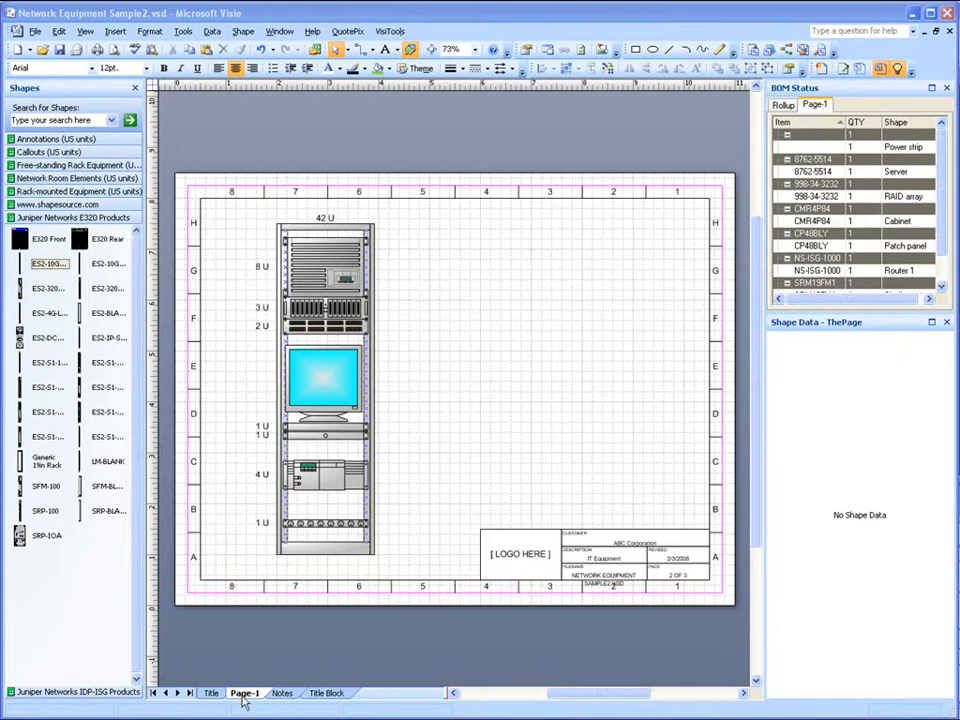
Rename the rack drawing page from Page-1 to Wiring Closet
type("Wiring Closet")
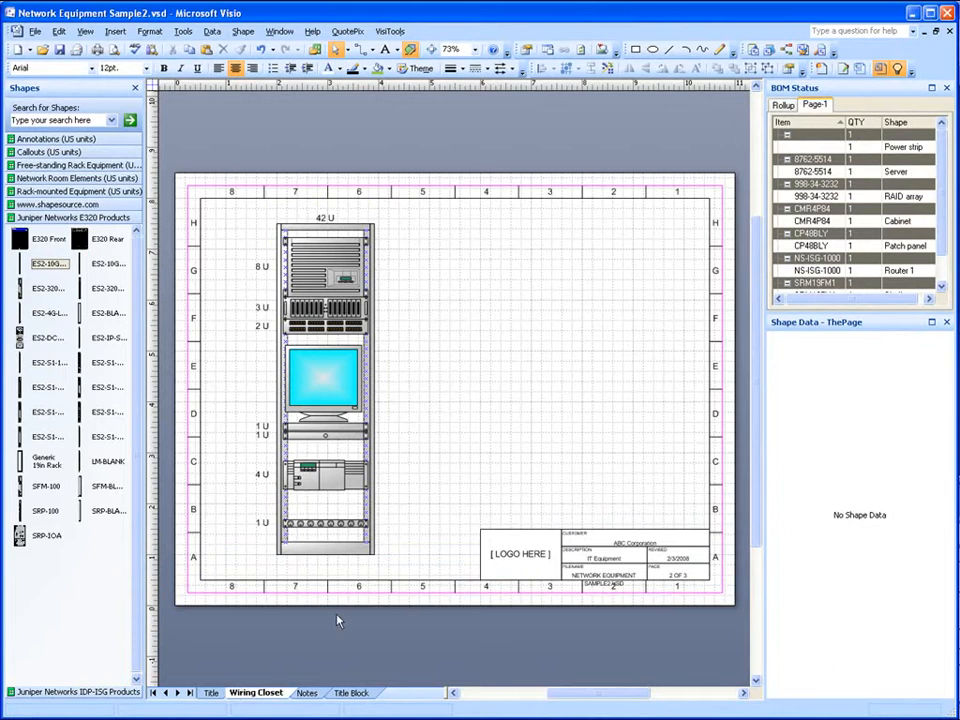
left_click(333, 504)
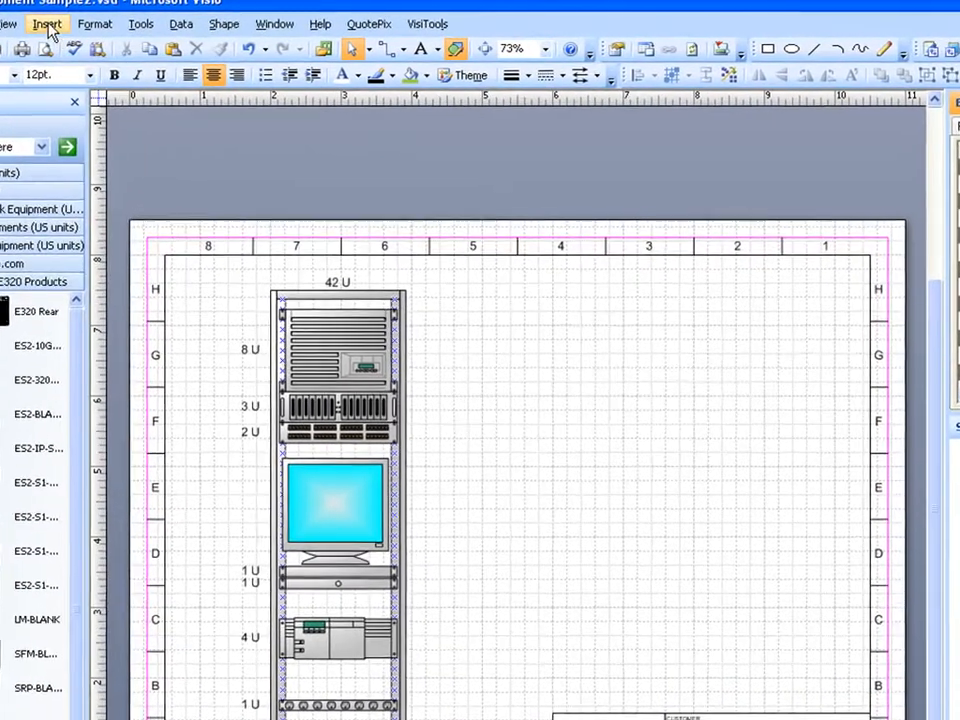
Insert a foreground page named E320 with the Title Block background and move it between Wiring Closet and Notes
left_click(104, 30)
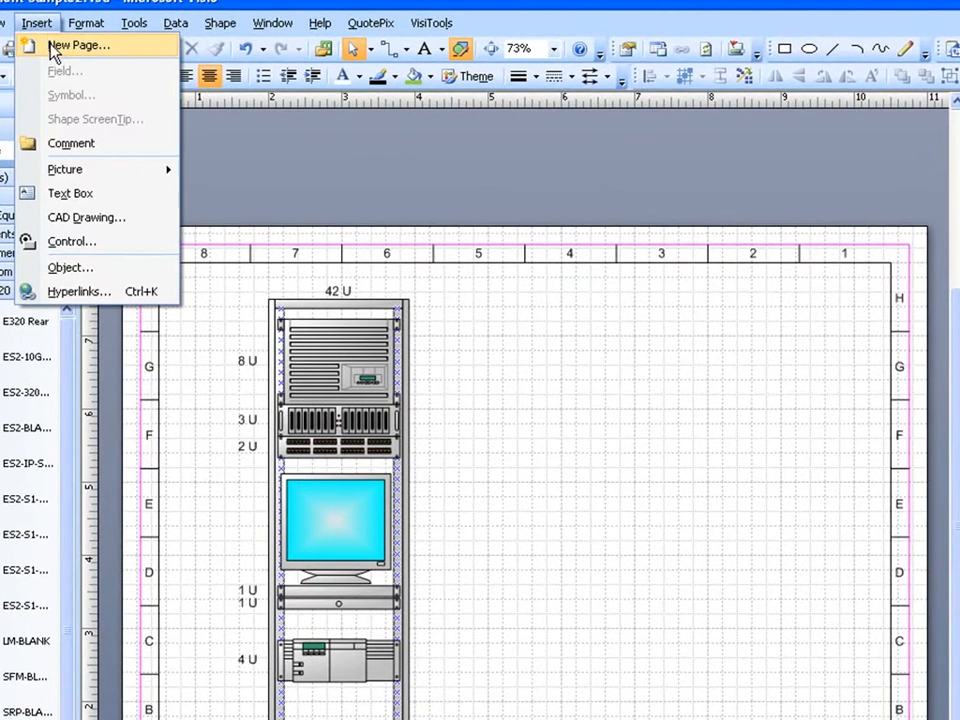
left_click(30, 45)
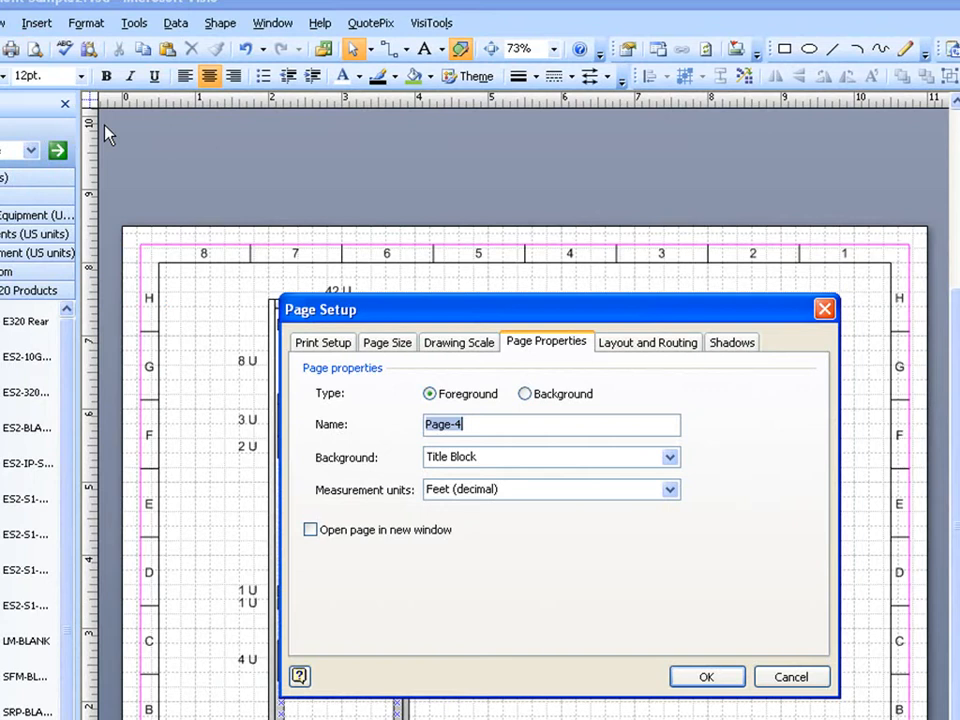
type("E320")
key("Tab")
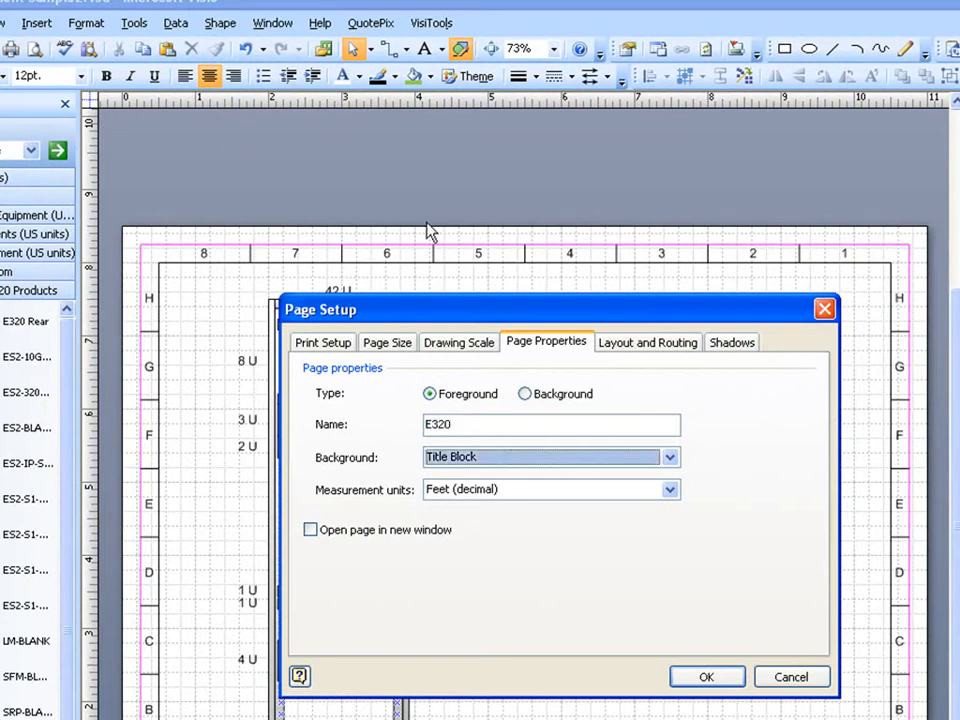
left_click(679, 467)
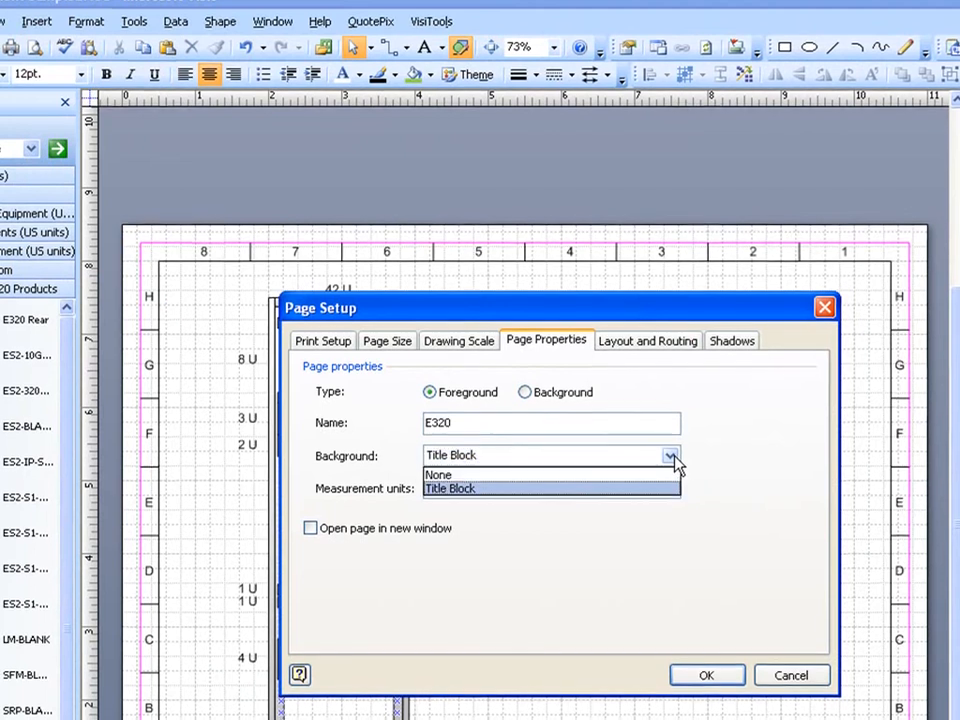
left_click(679, 466)
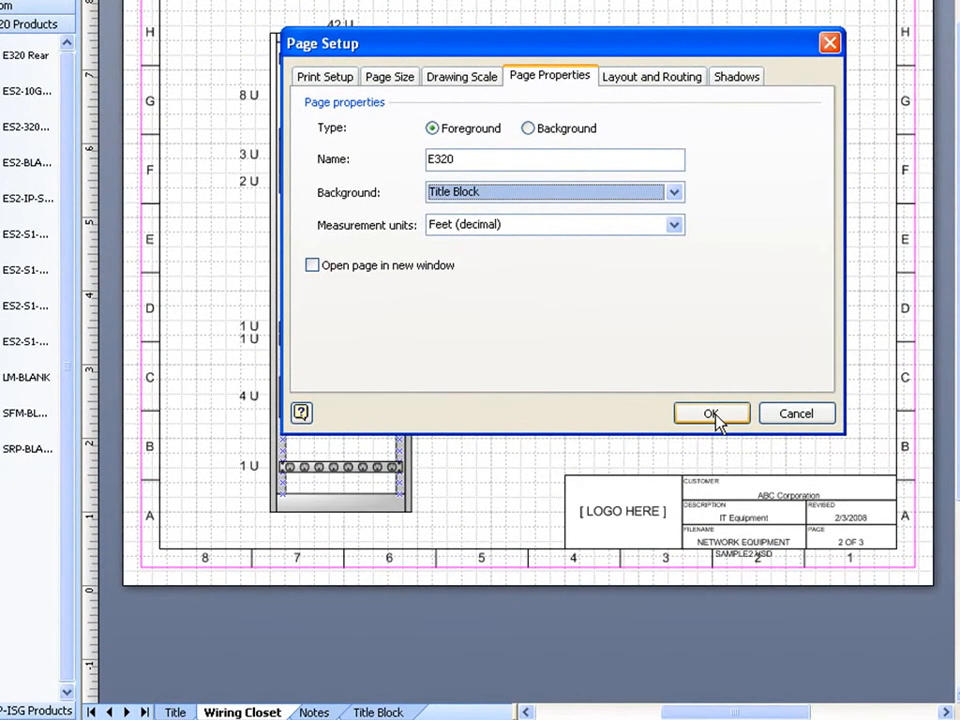
left_click(712, 413)
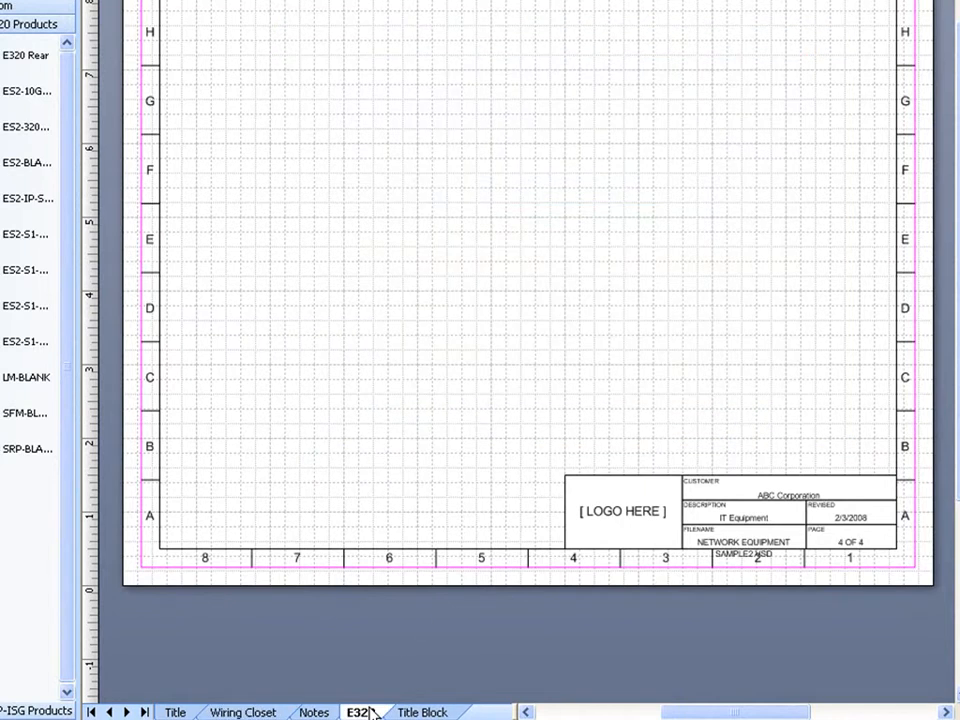
left_click_drag(370, 712, 317, 700)
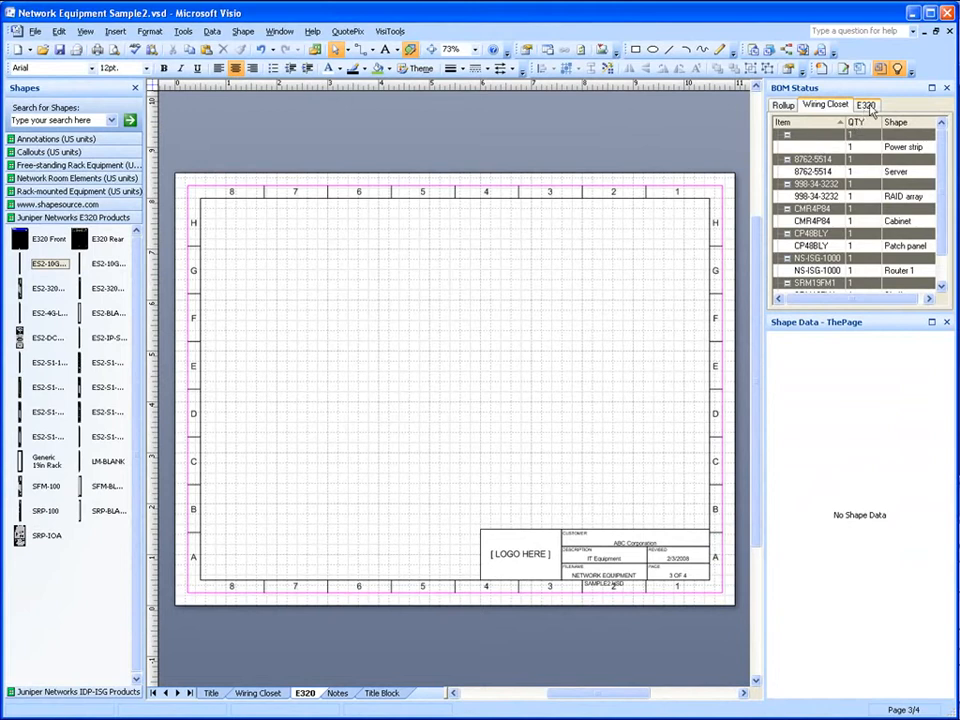
Show the BOM status of the E320 page, place an E320 Front chassis on it and add an ES2-10G module to the chassis
left_click(866, 106)
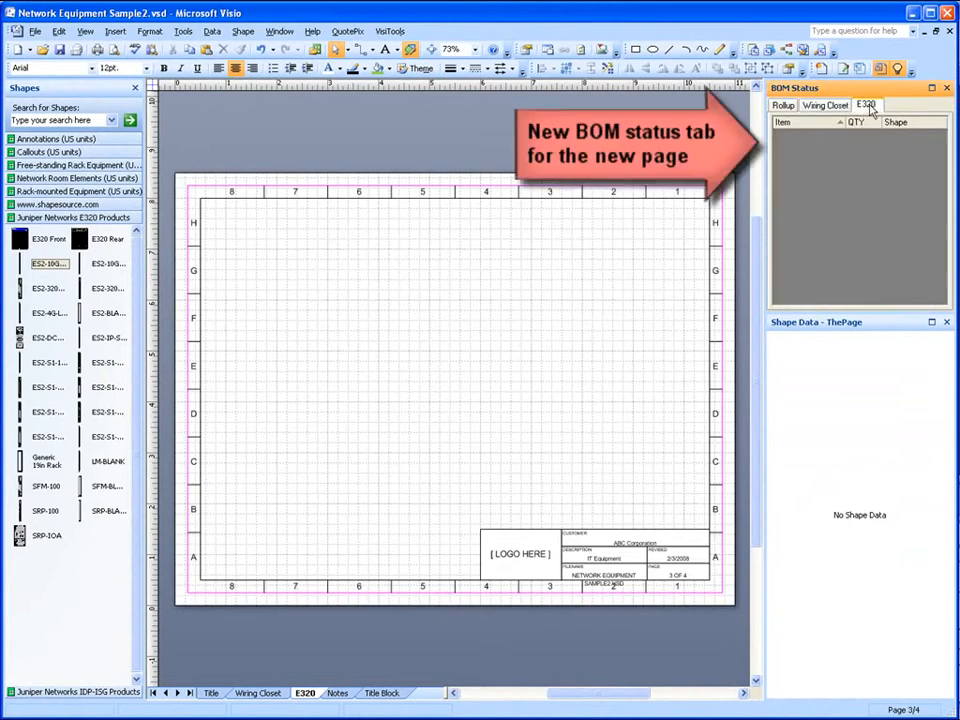
left_click_drag(24, 245, 331, 360)
left_click_drag(325, 441, 317, 456)
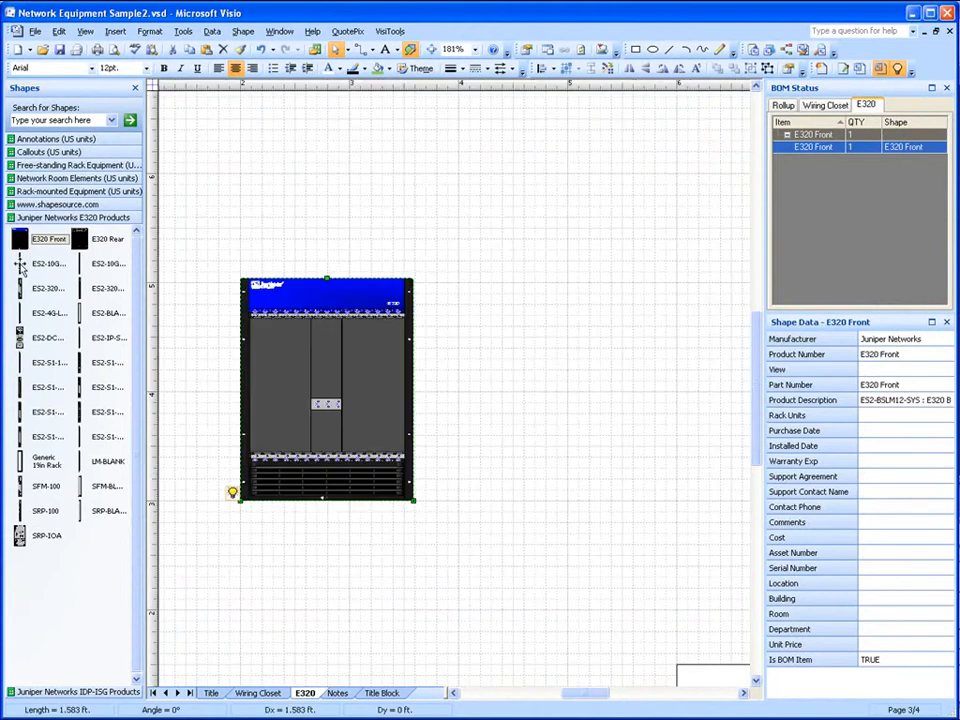
left_click_drag(20, 263, 285, 386)
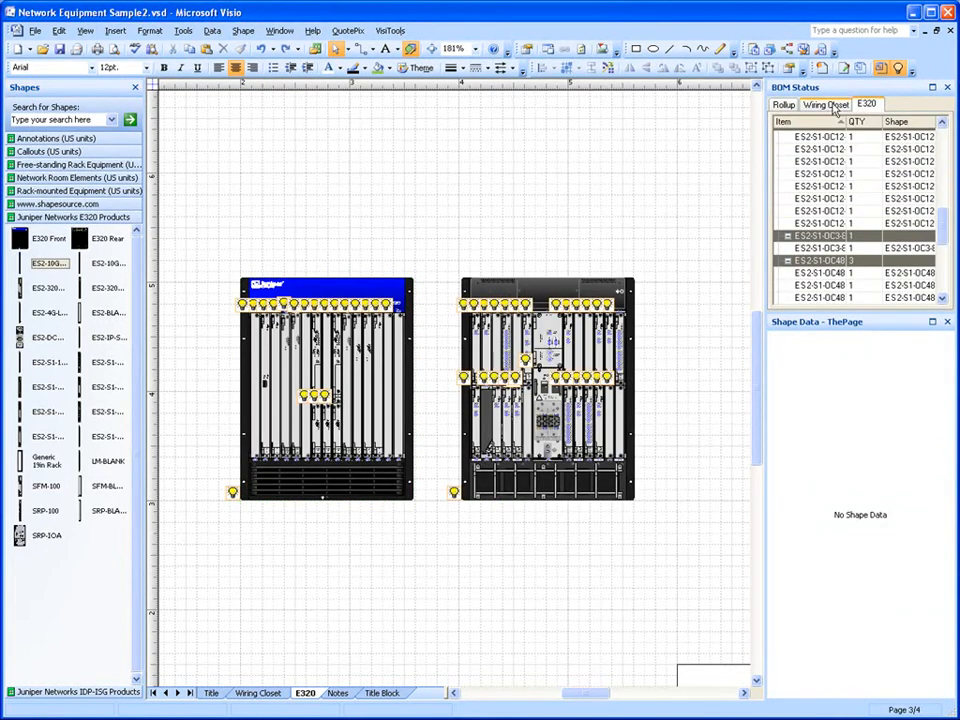
Review the BOM status rollup and the item list of the Wiring Closet page
left_click(786, 106)
left_click(815, 106)
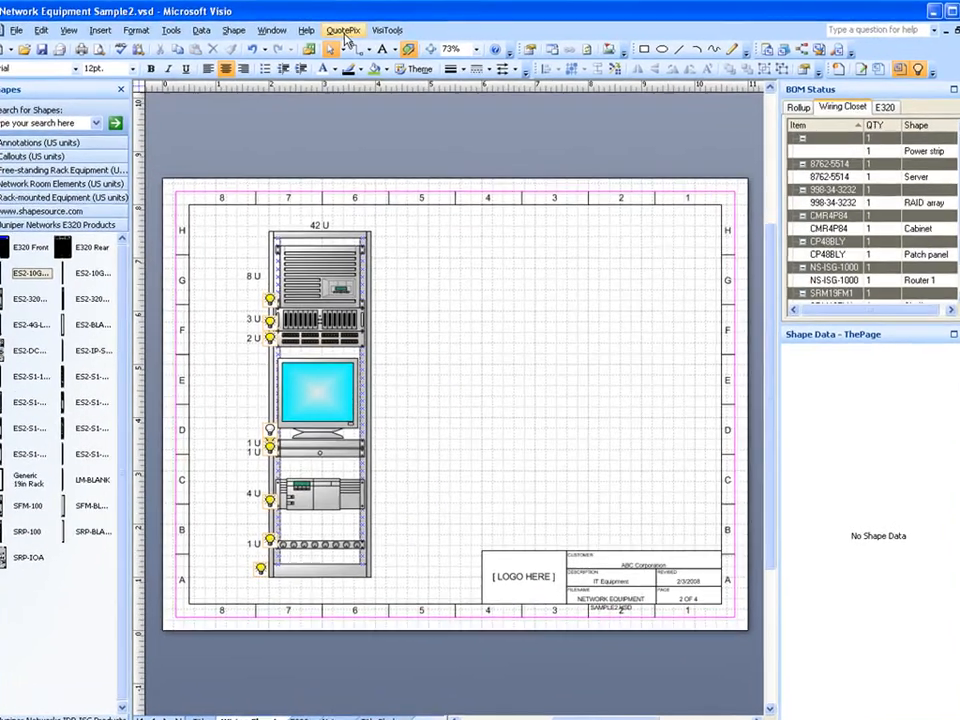
Exclude the E320 page from the pages used to generate the BOM, keeping Wiring Closet included
left_click(348, 31)
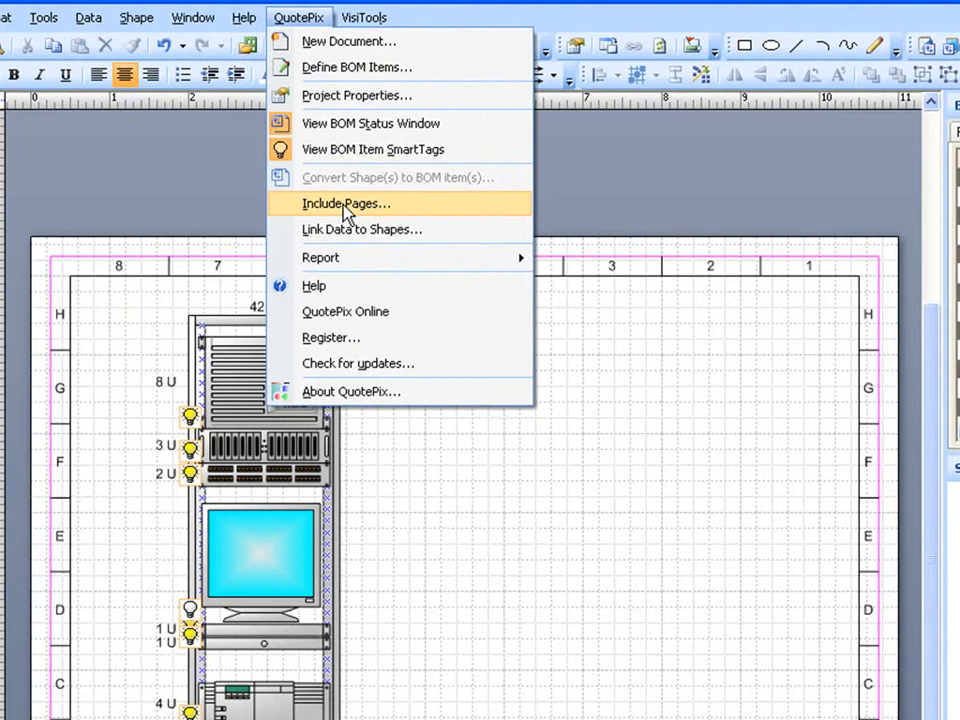
left_click(345, 182)
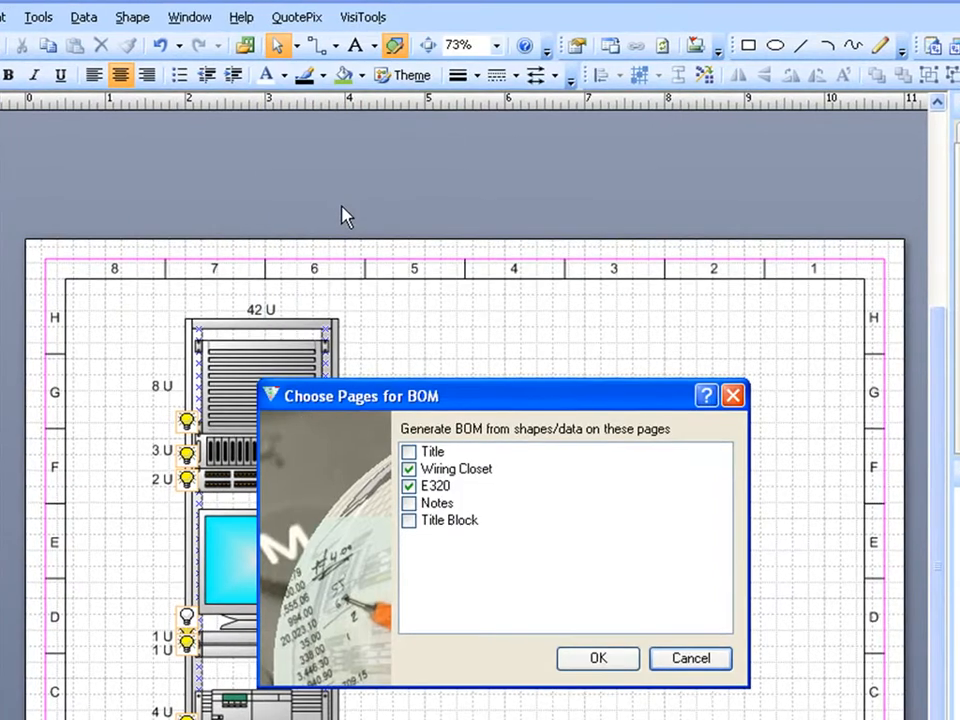
left_click(411, 488)
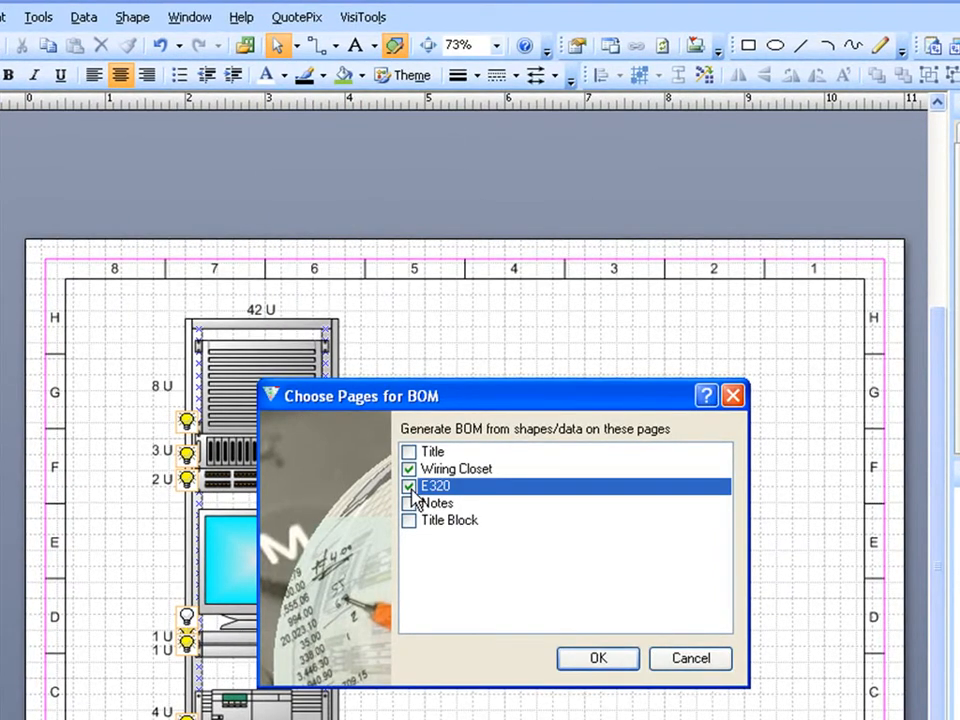
left_click(594, 657)
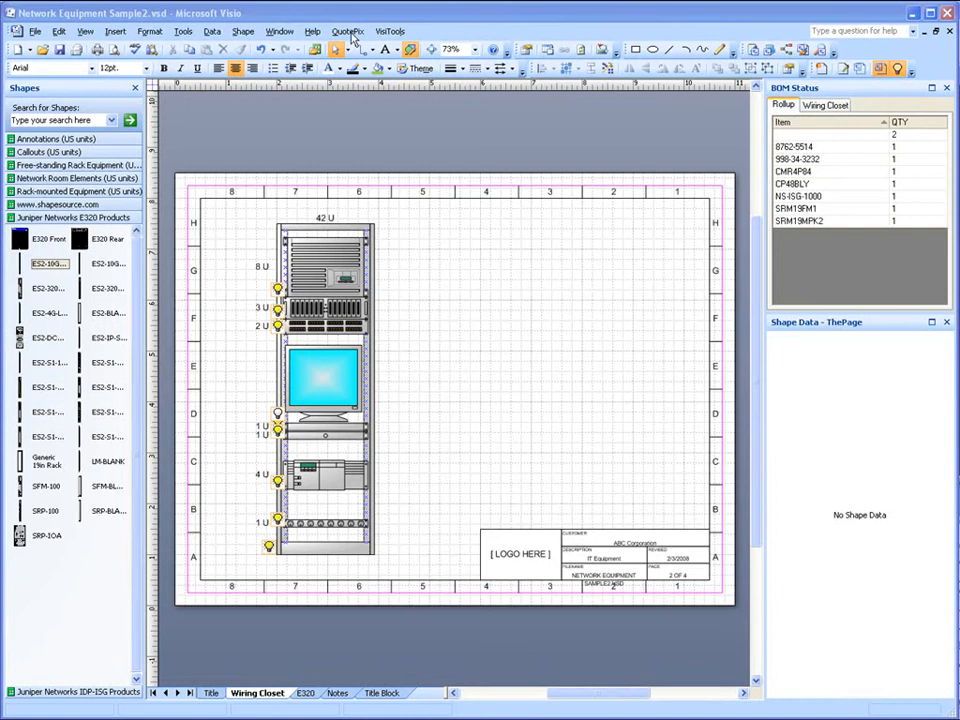
Generate the QuotePix BOM report as an Excel quote, review it in the print preview and close the preview
left_click(350, 32)
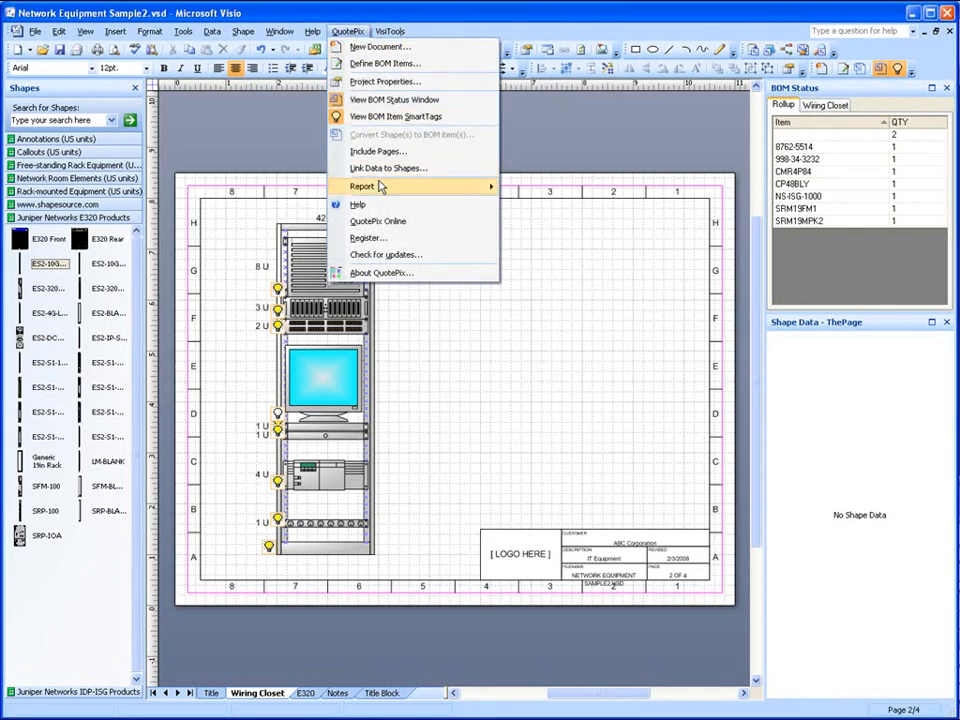
mouse_move(488, 189)
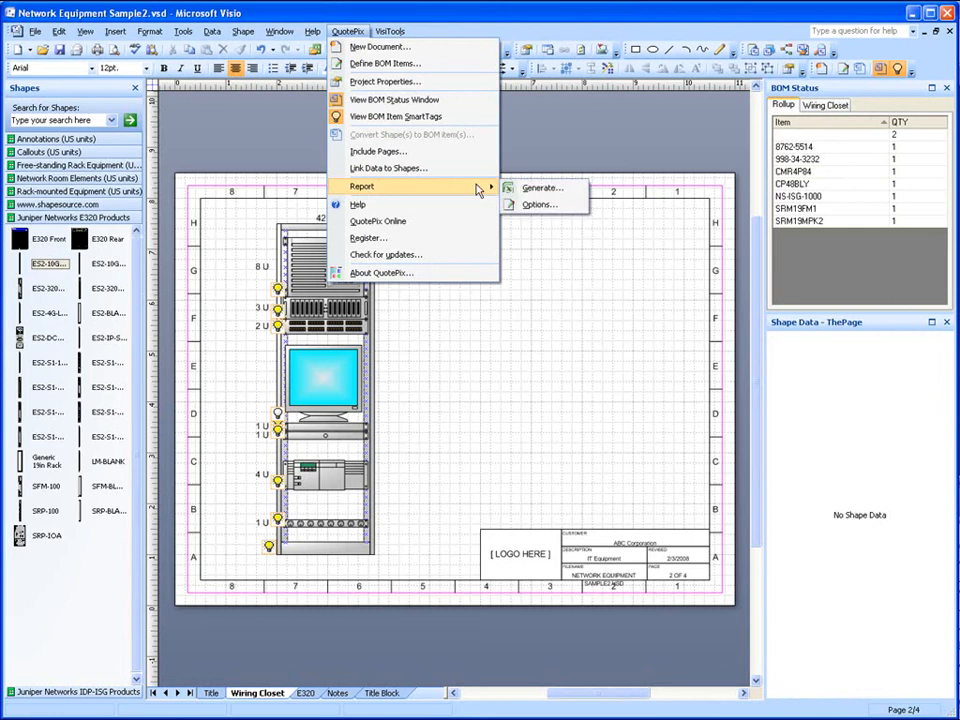
left_click(533, 191)
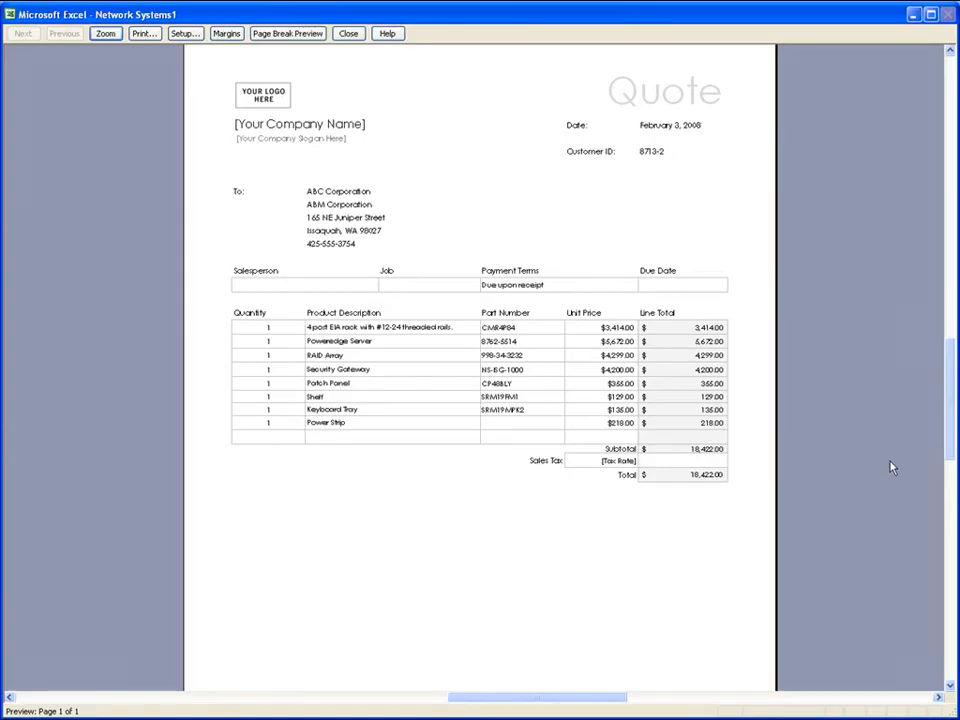
left_click(348, 33)
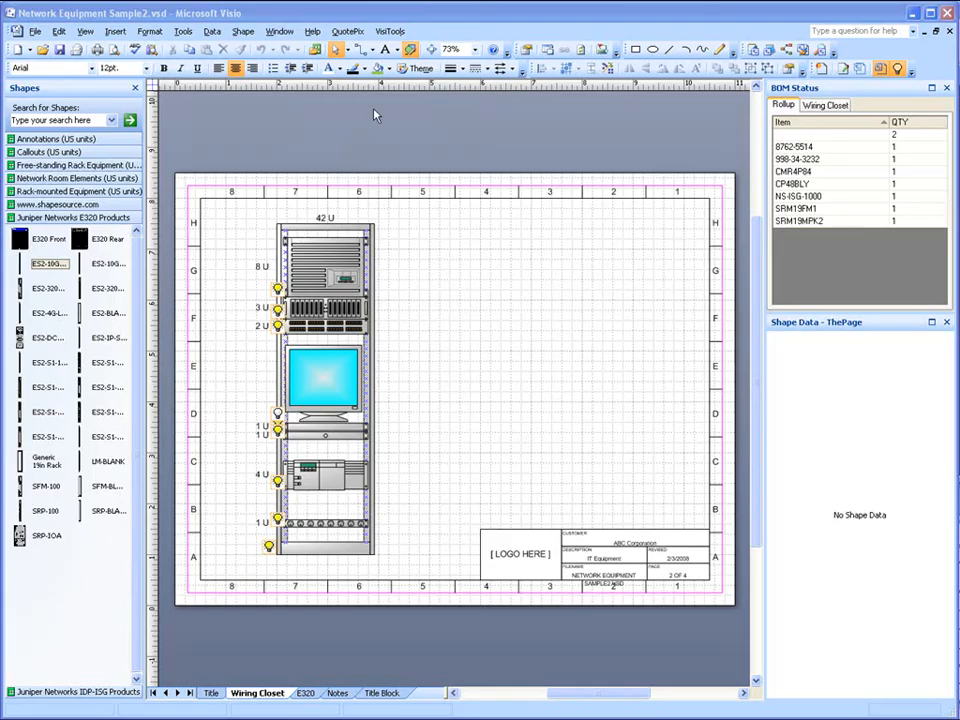
Open the QuotePix help and browse its topics on Define BOM Items, Link Data to Shapes, Configure Shape(s) to BOM Item(s) and View BOM Status Window
left_click(347, 31)
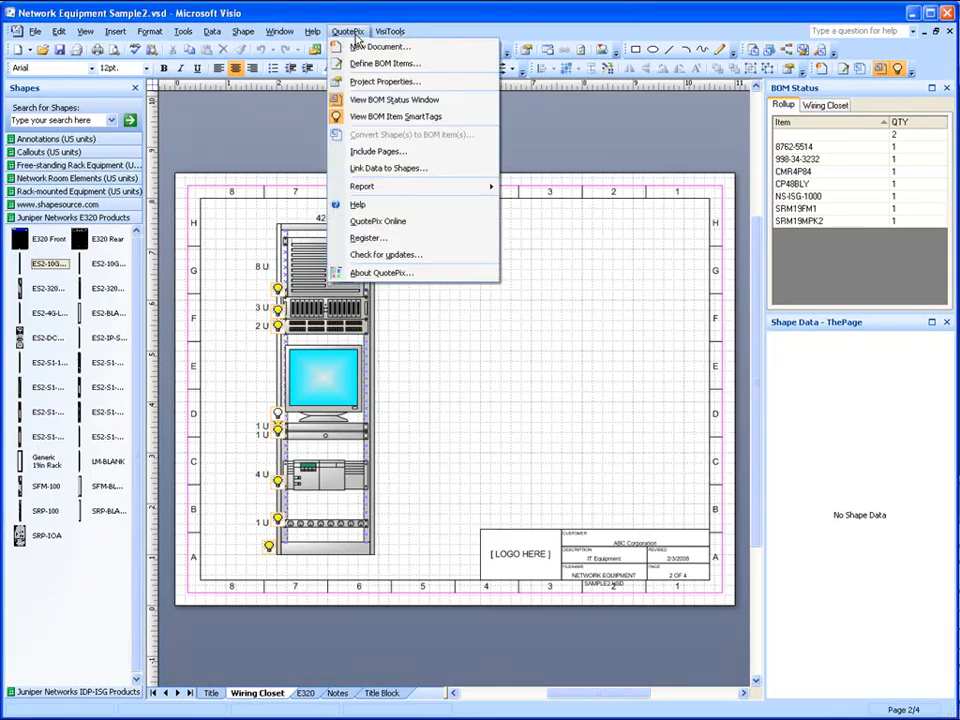
left_click(358, 204)
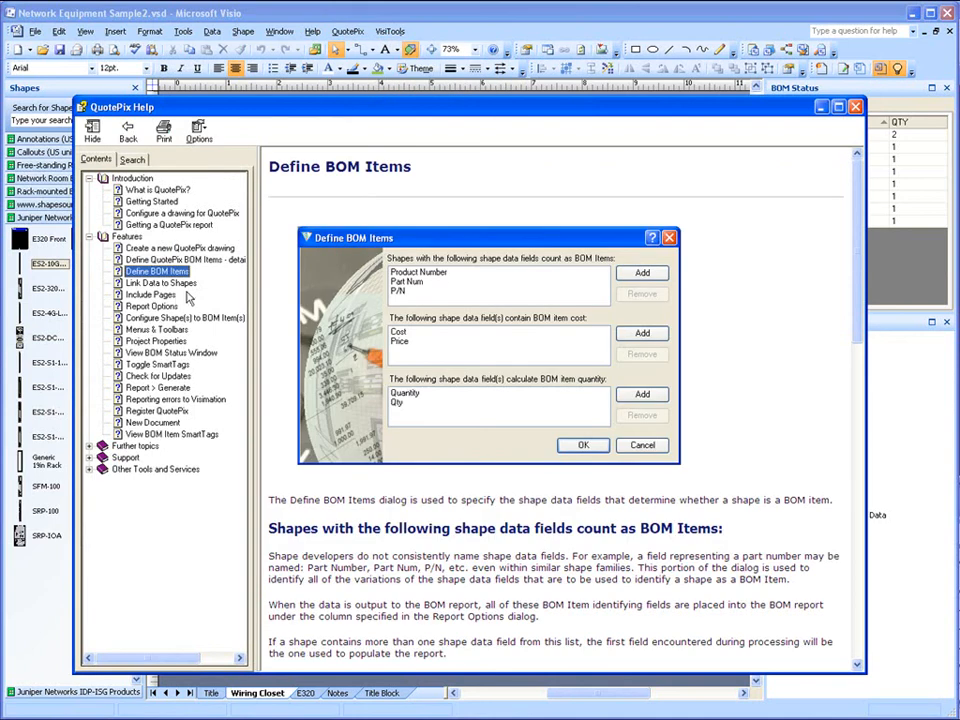
left_click(155, 283)
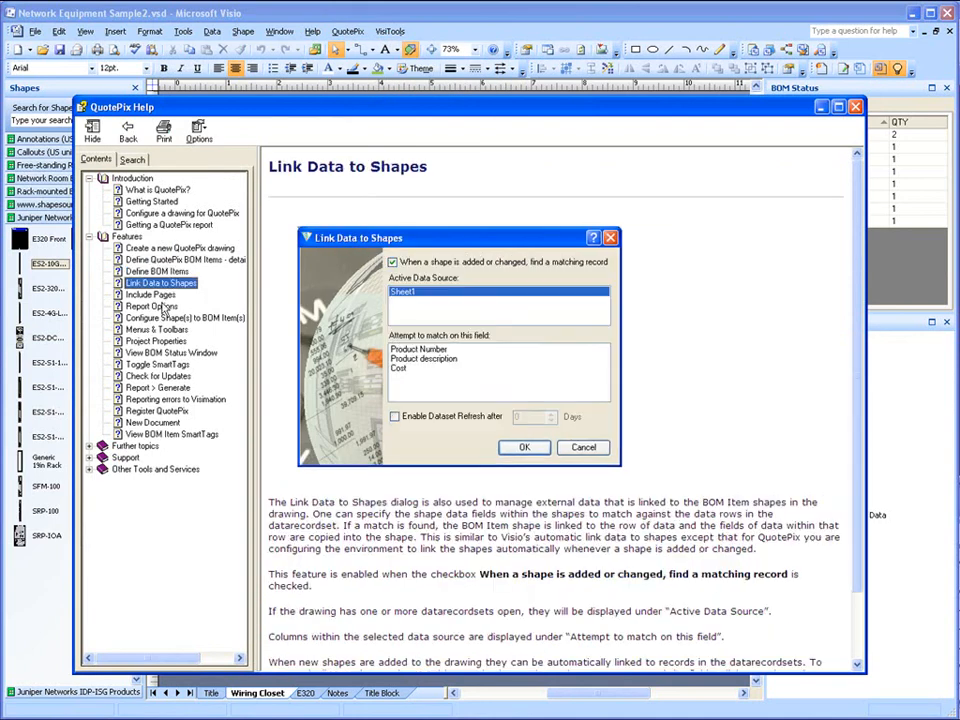
left_click(156, 318)
left_click(155, 353)
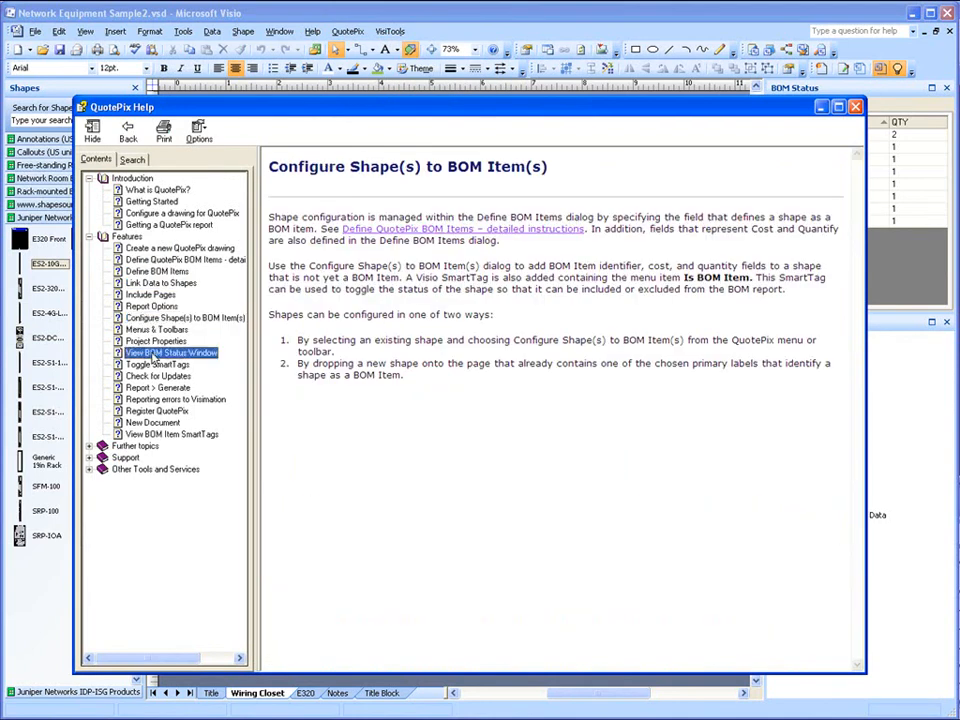